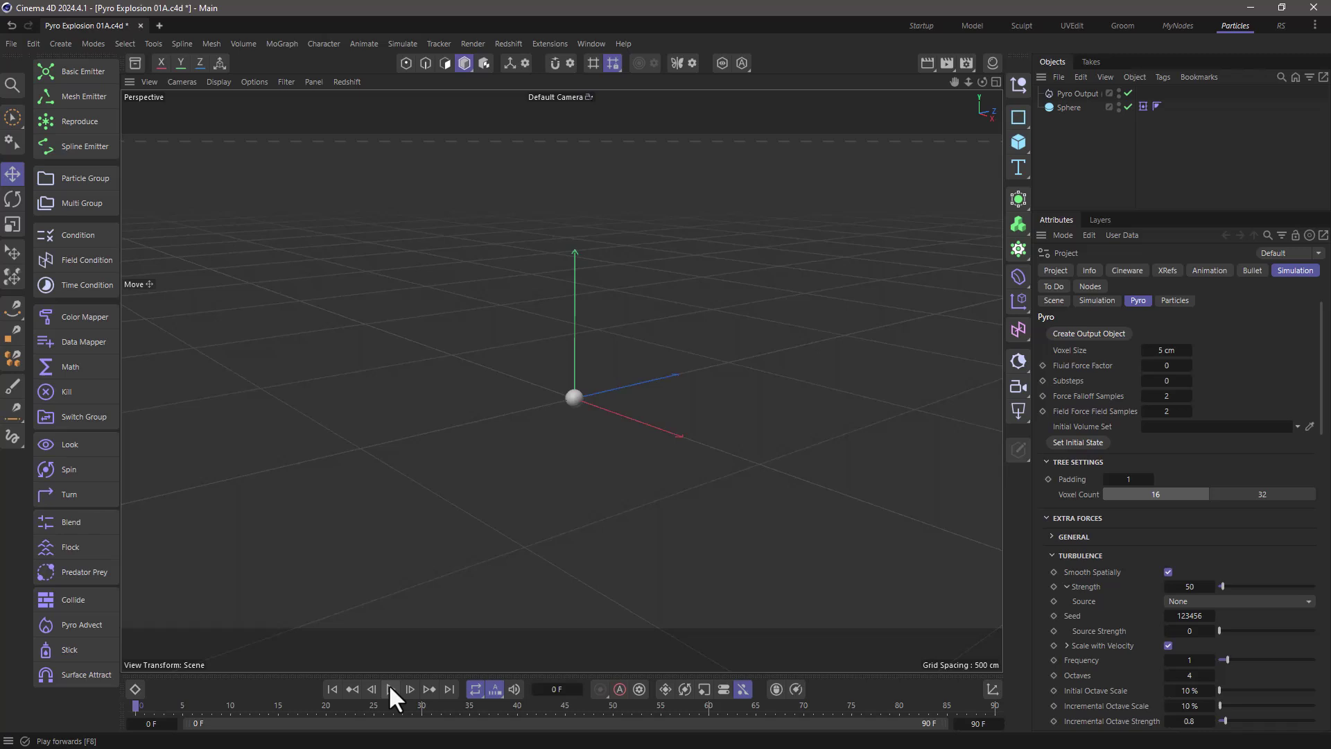
- Play back the finished Pyro explosion demo to preview the result
left_click(390, 688)
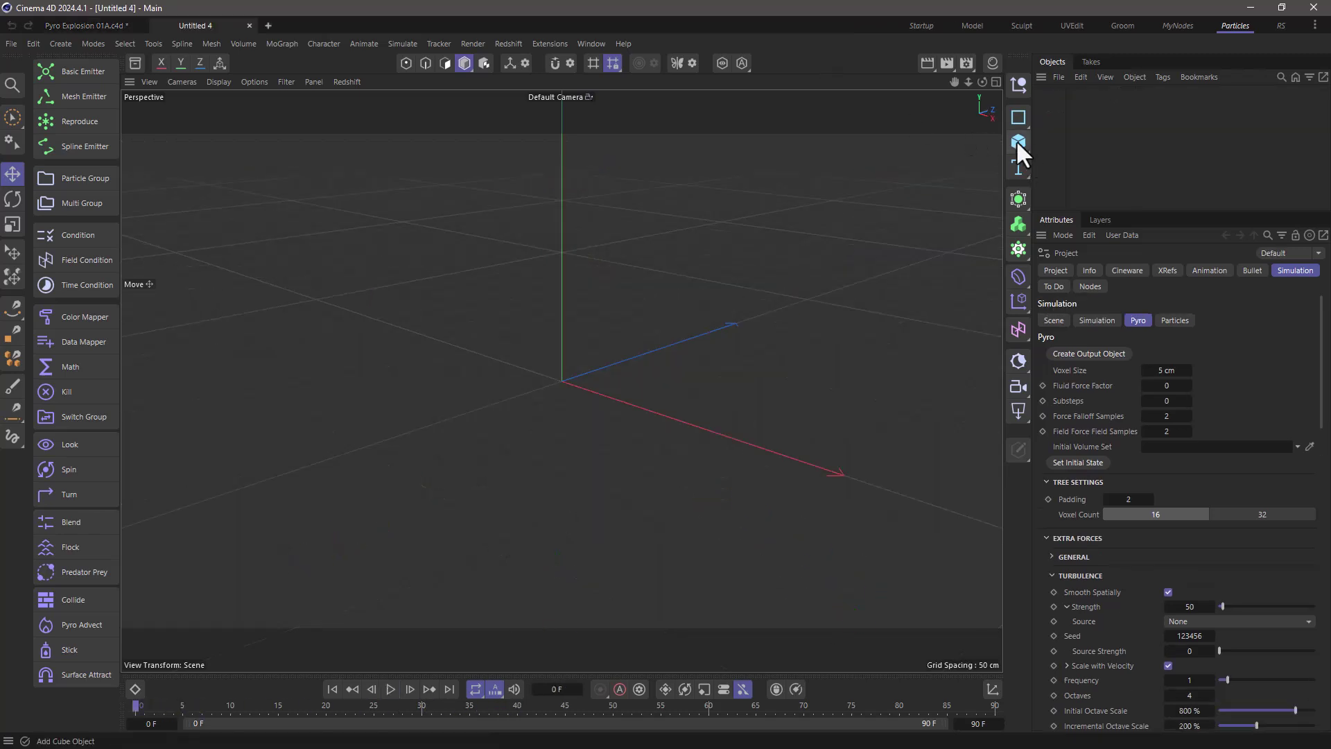
- Add a Sphere primitive with a 20 cm radius
left_click(1017, 140)
left_click(1148, 215)
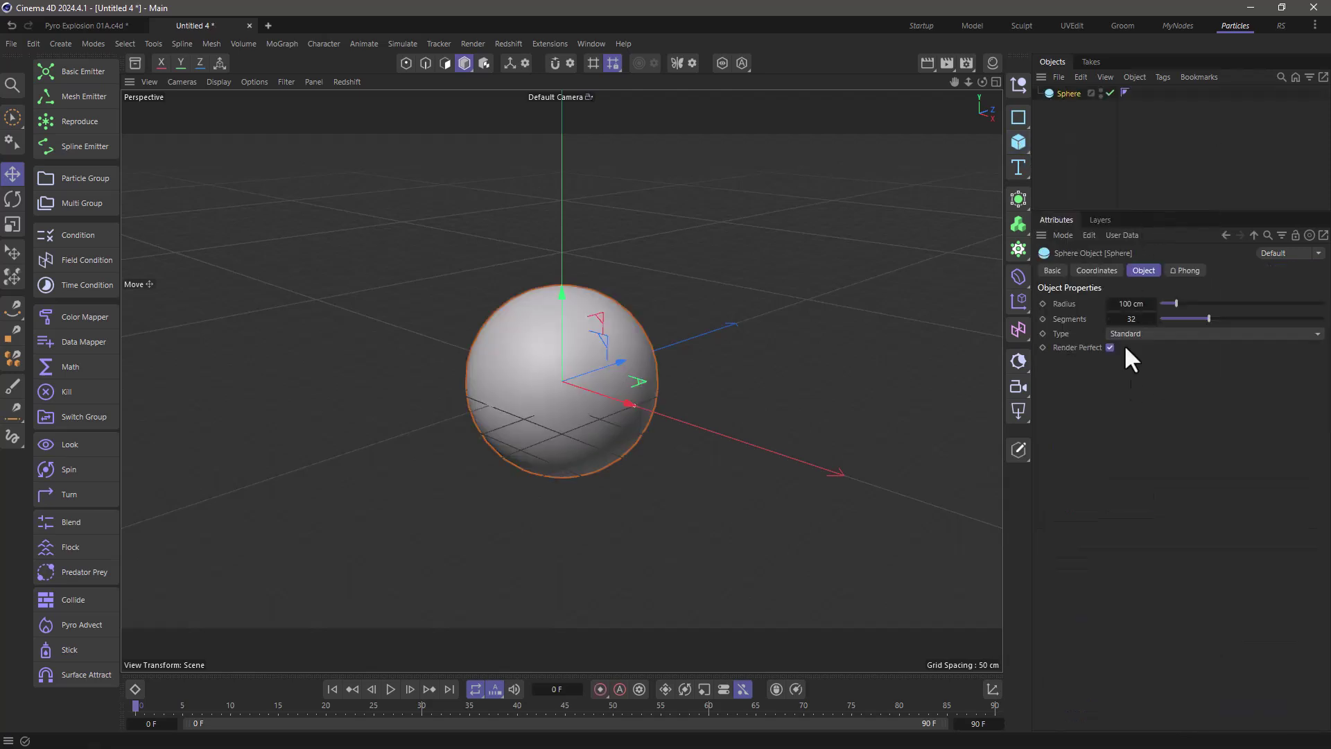
left_click(1132, 303)
type("20")
key("Return")
- Give the sphere a Pyro Fuel tag from Simulation Tags
right_click(1071, 91)
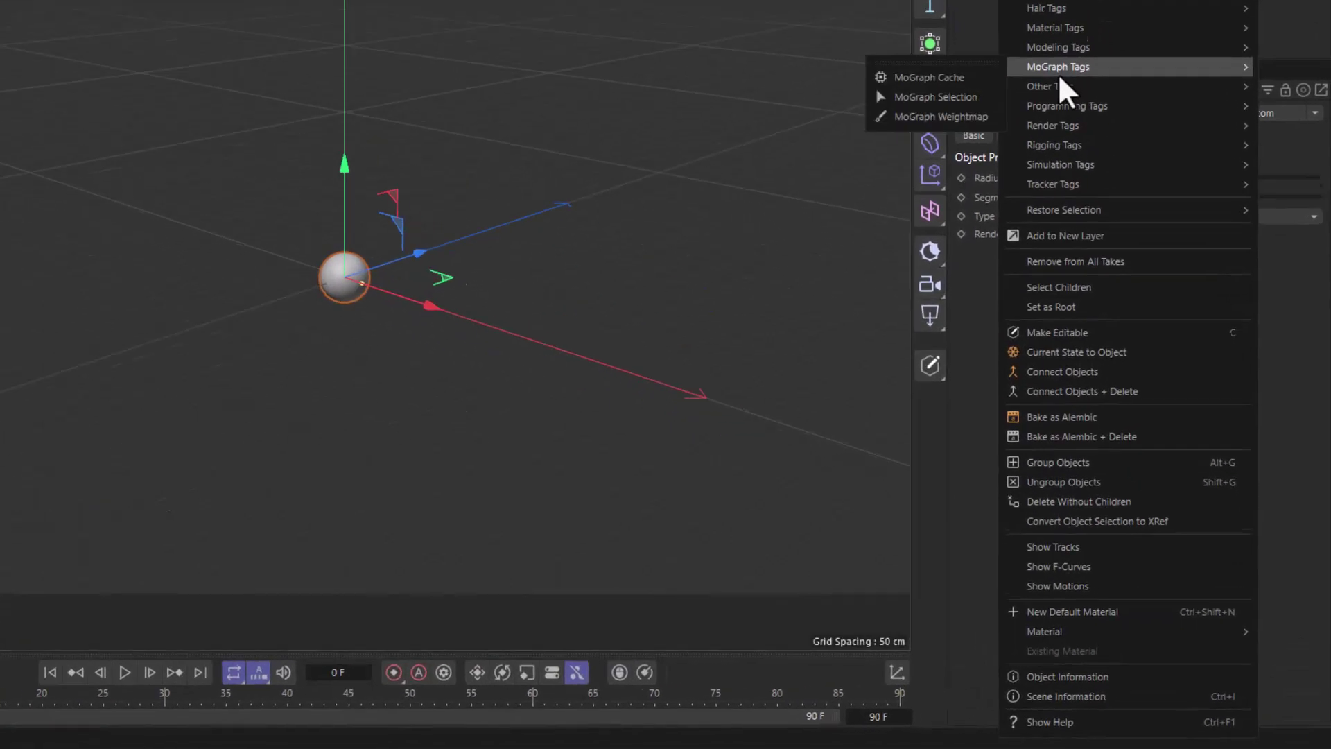
mouse_move(1064, 161)
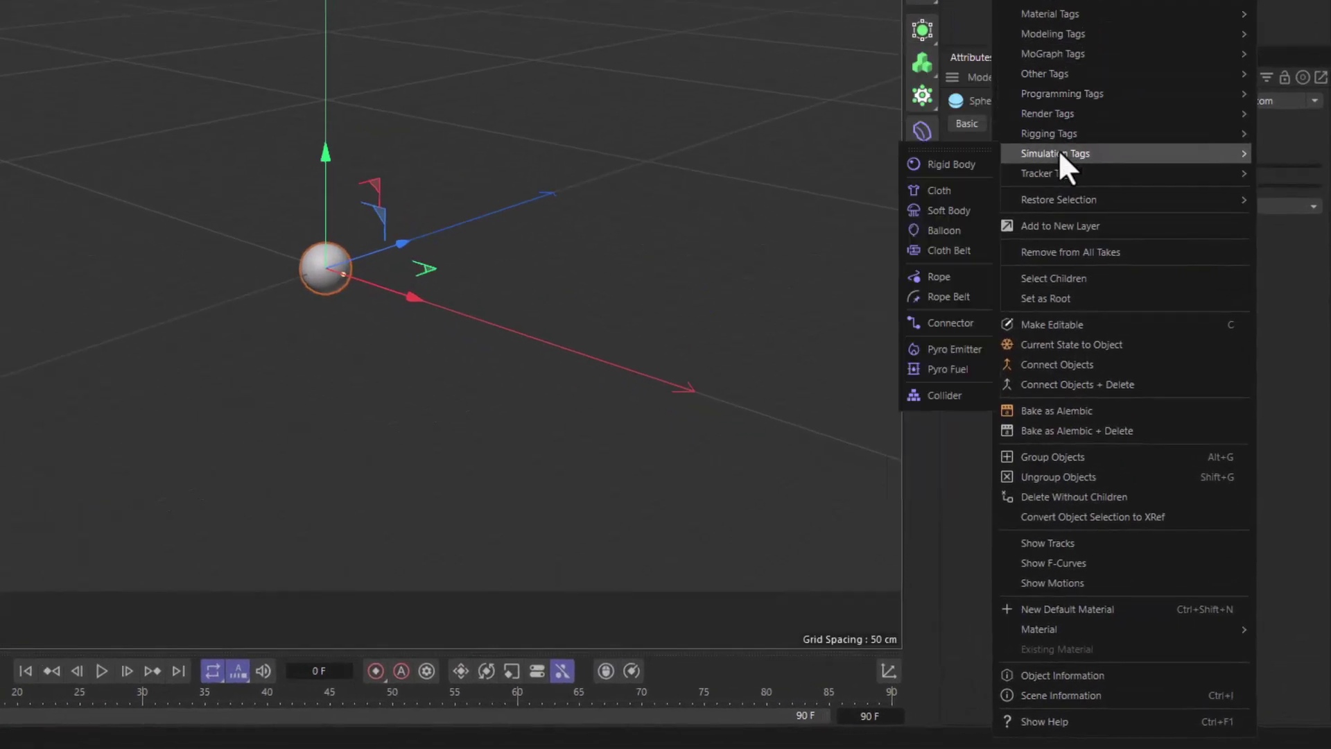
left_click(952, 372)
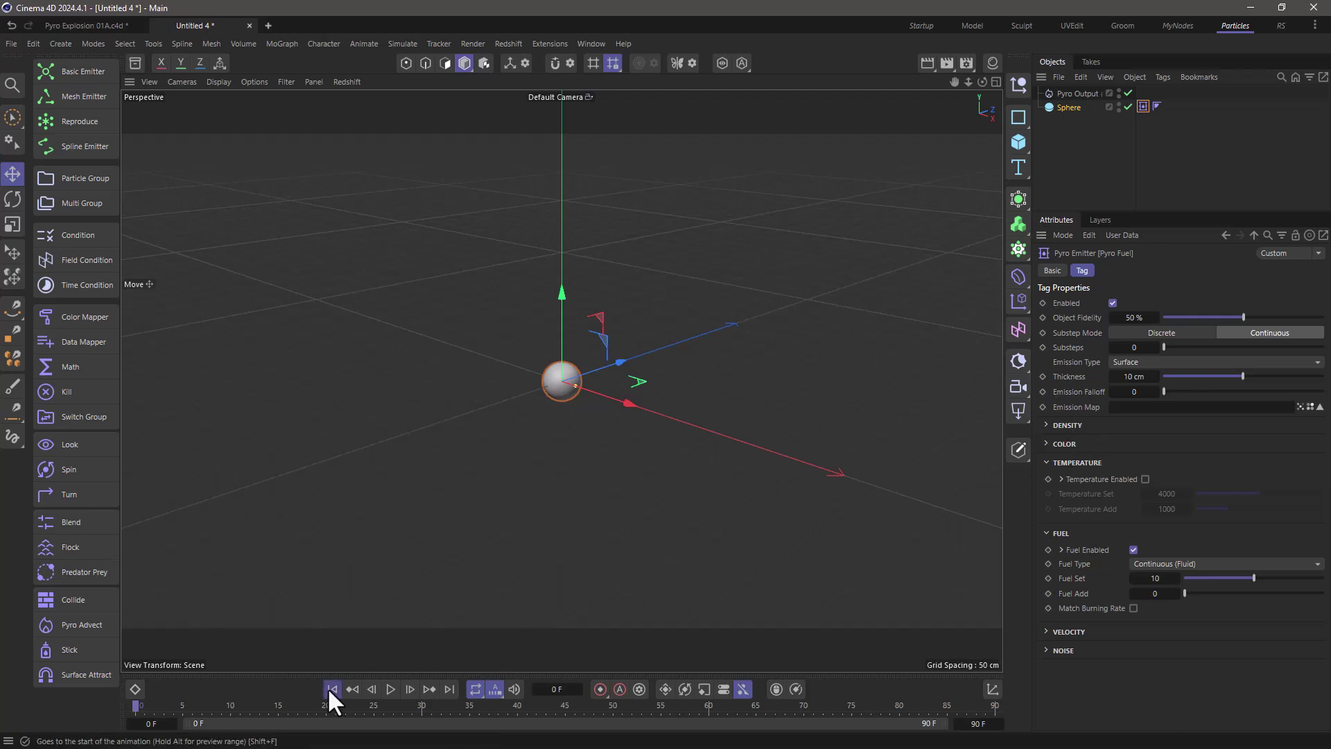
- Preview the fuel simulation, rewind to frame 0, and bring up the Pyro simulation settings
left_click(390, 689)
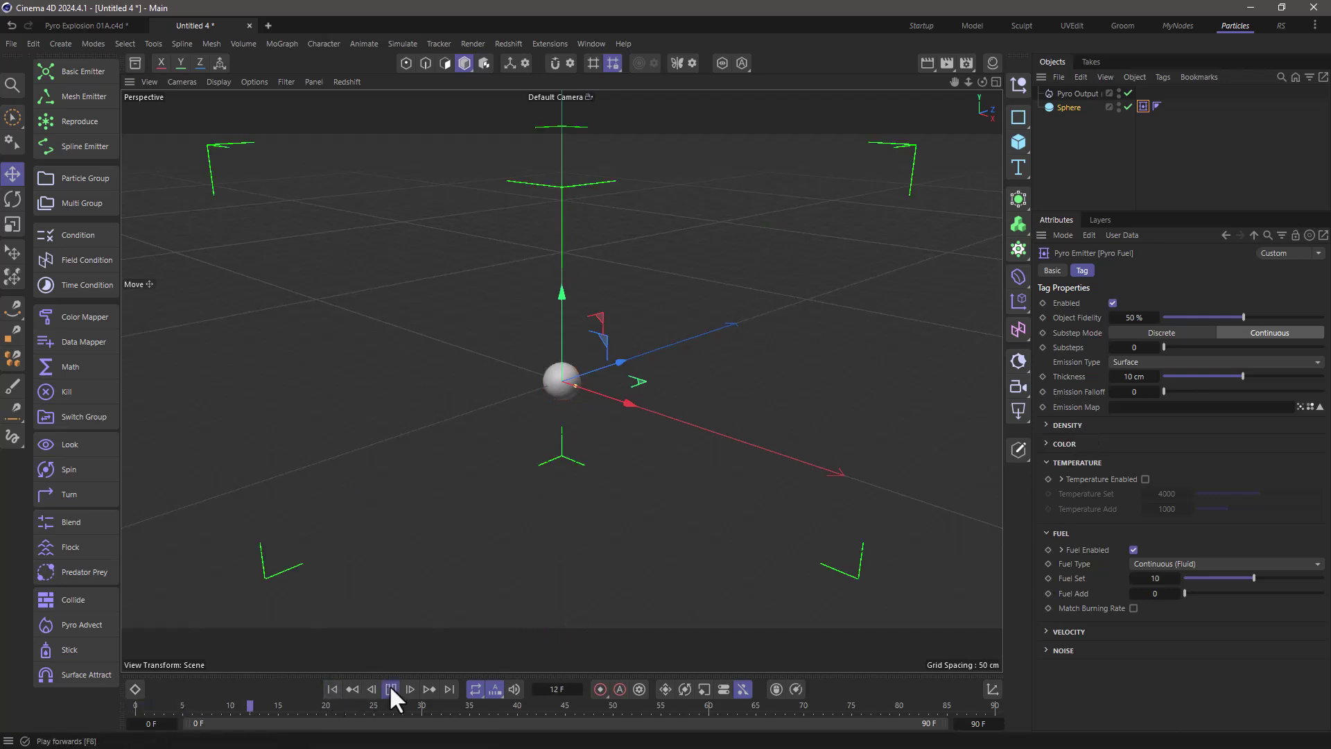
left_click(390, 689)
left_click(333, 689)
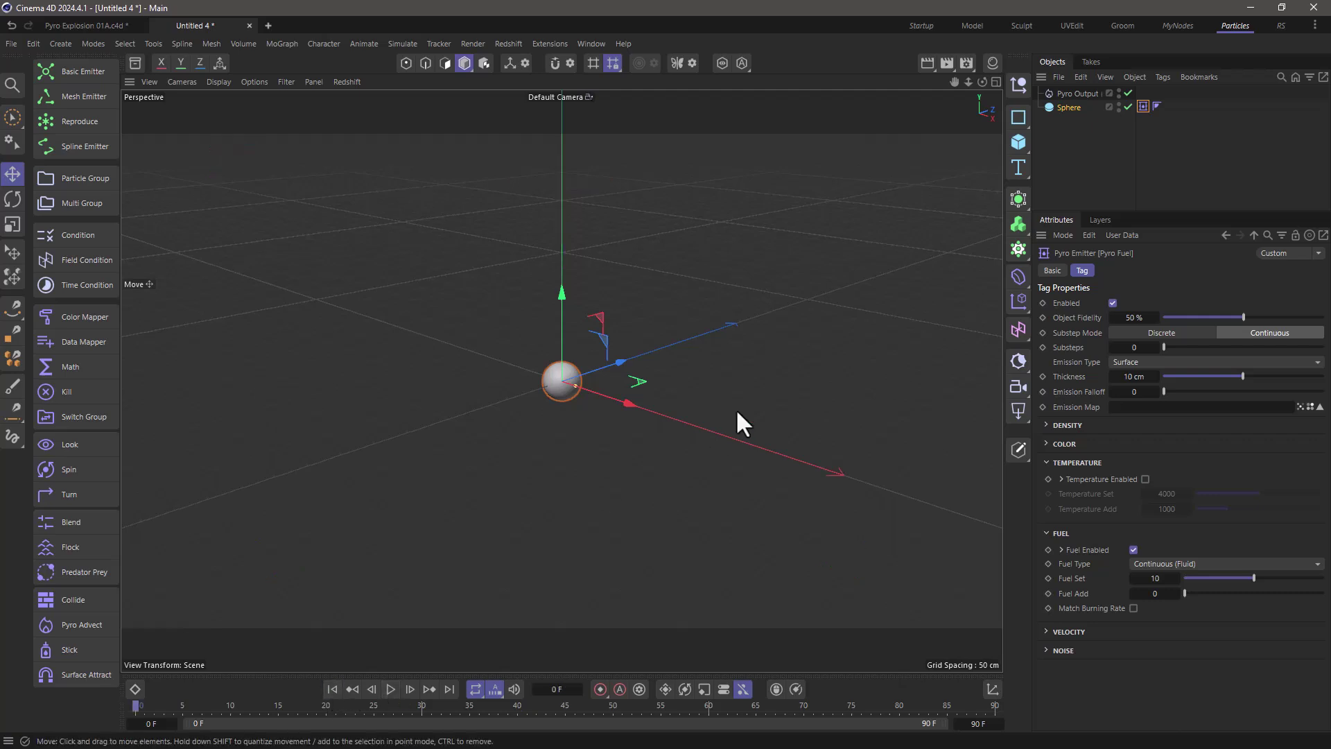
key("ctrl+d")
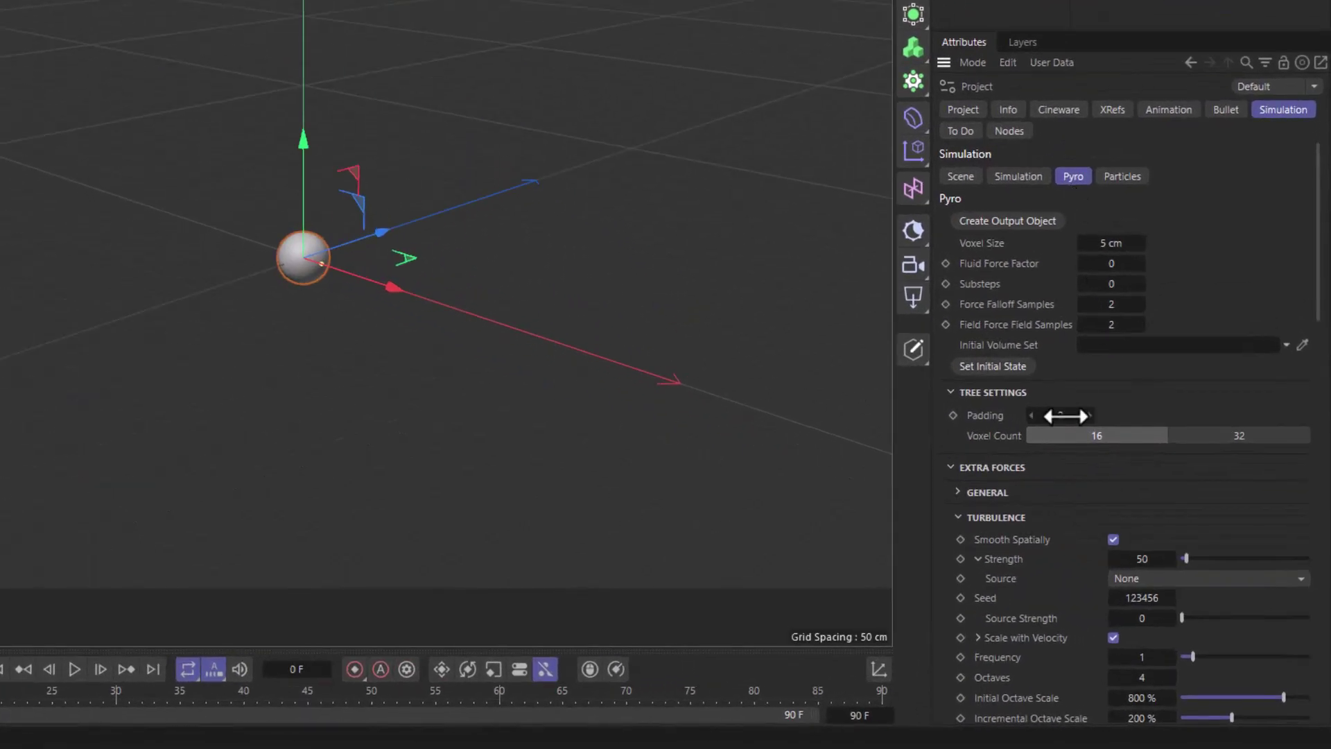
- Collapse Turbulence and set the Fuel Combustion Ignition Temperature to -1
left_click(977, 520)
scroll(1062, 510, "down", 2)
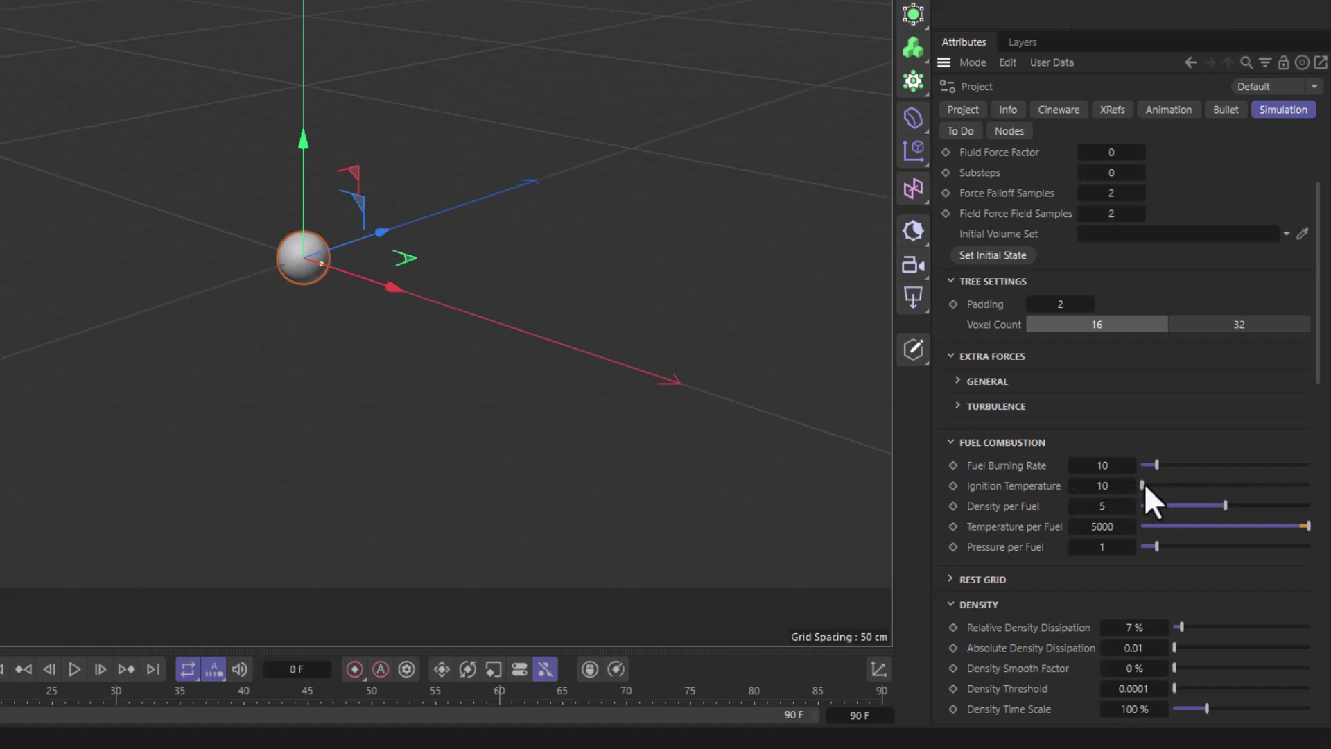
double_click(1107, 486)
type("-1")
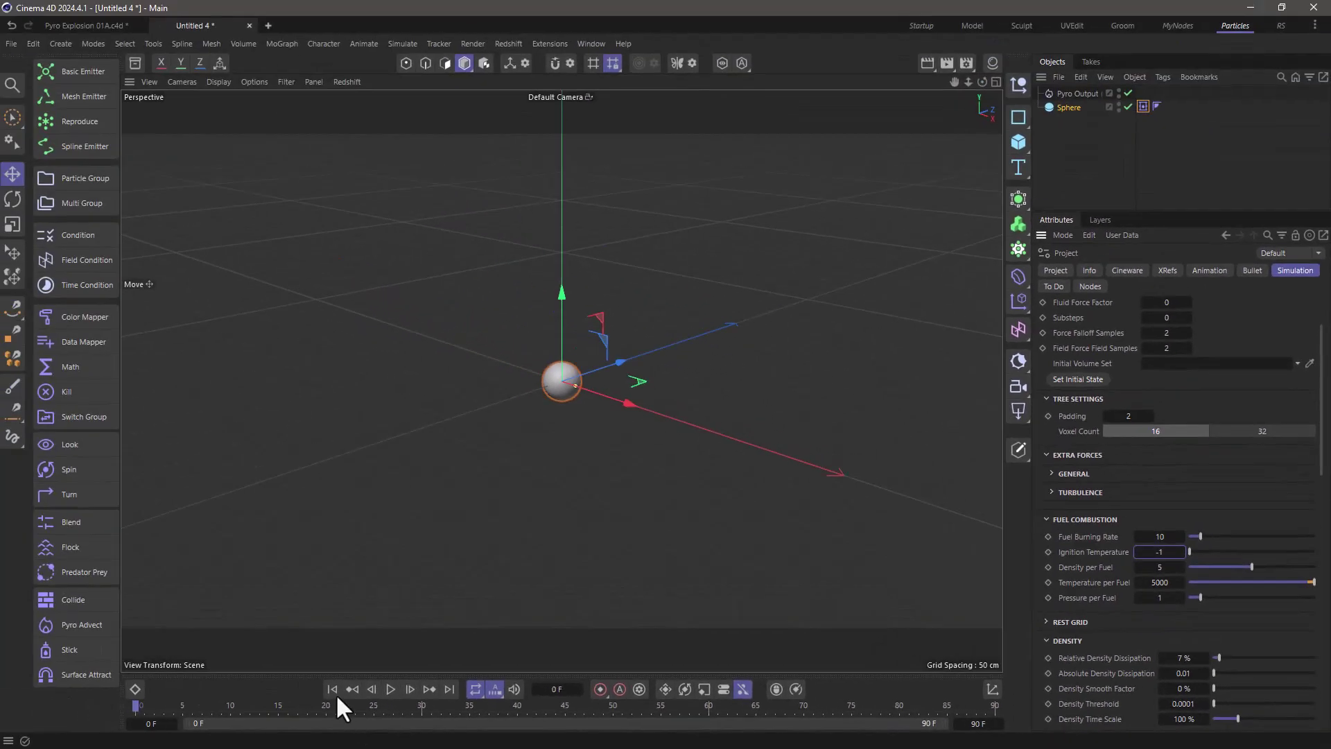
- Replay the explosion to frame 35, then set the Pyro Fuel tag's fuel type to Contingent (Solid)
left_click(389, 688)
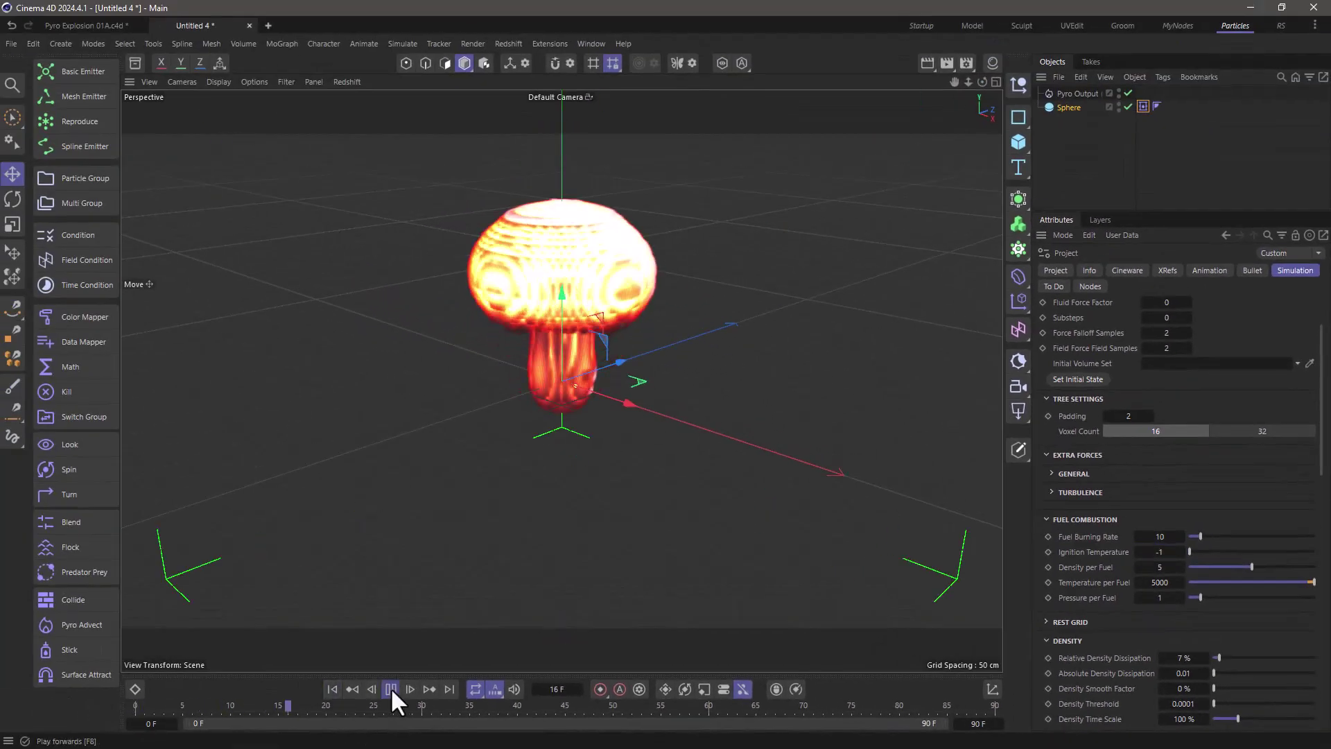
left_click(389, 688)
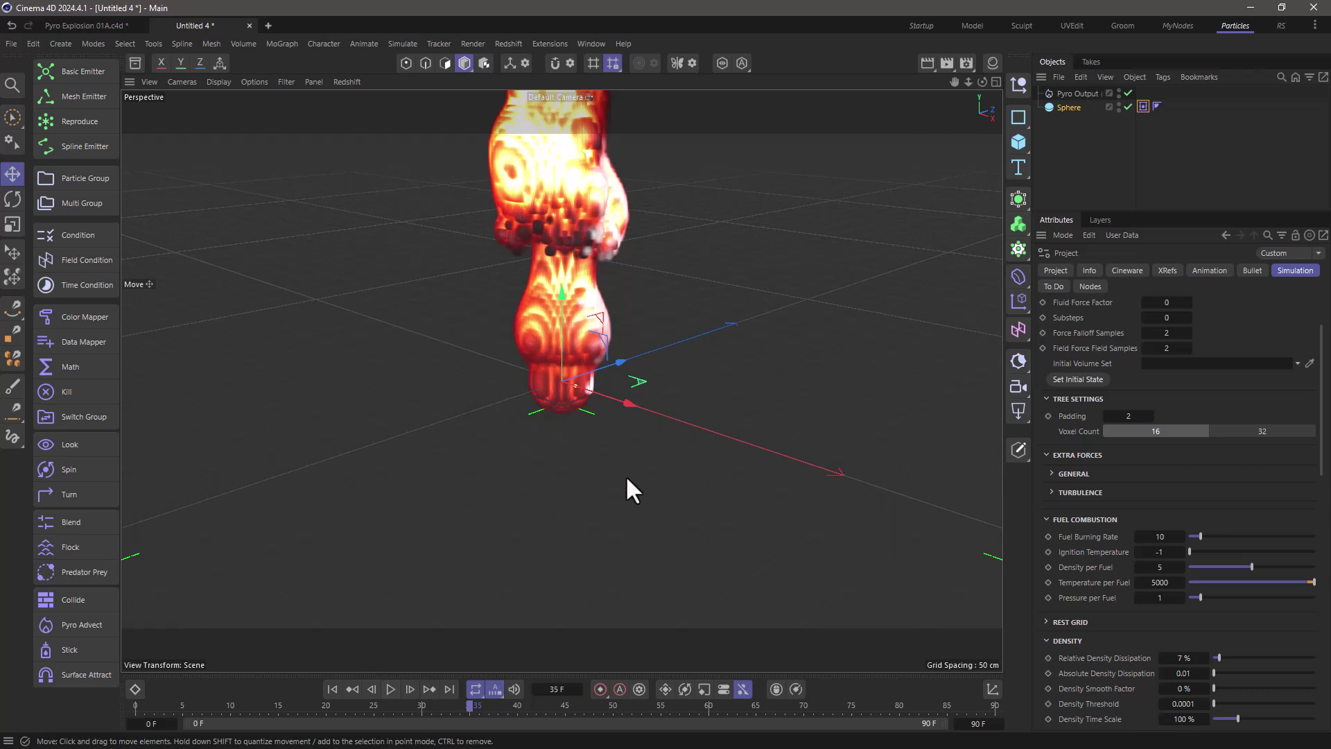
left_click(1143, 106)
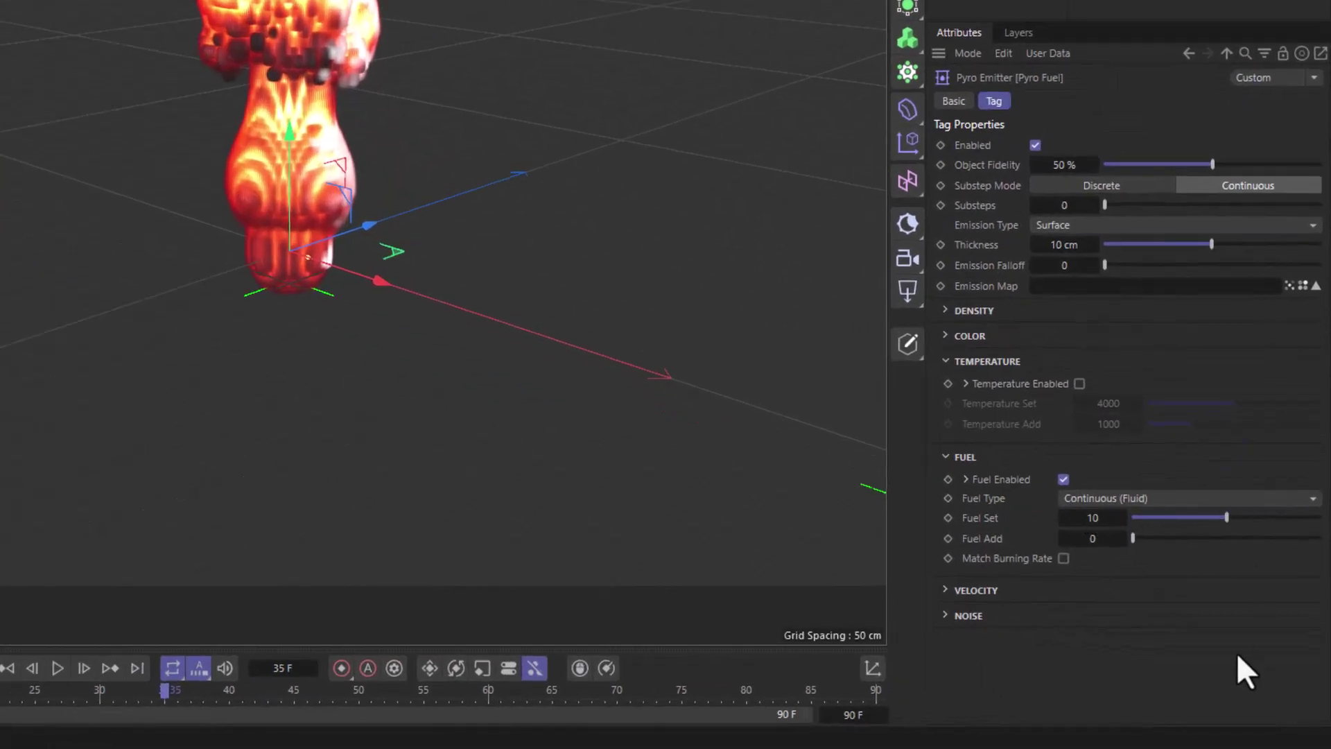
left_click(1234, 498)
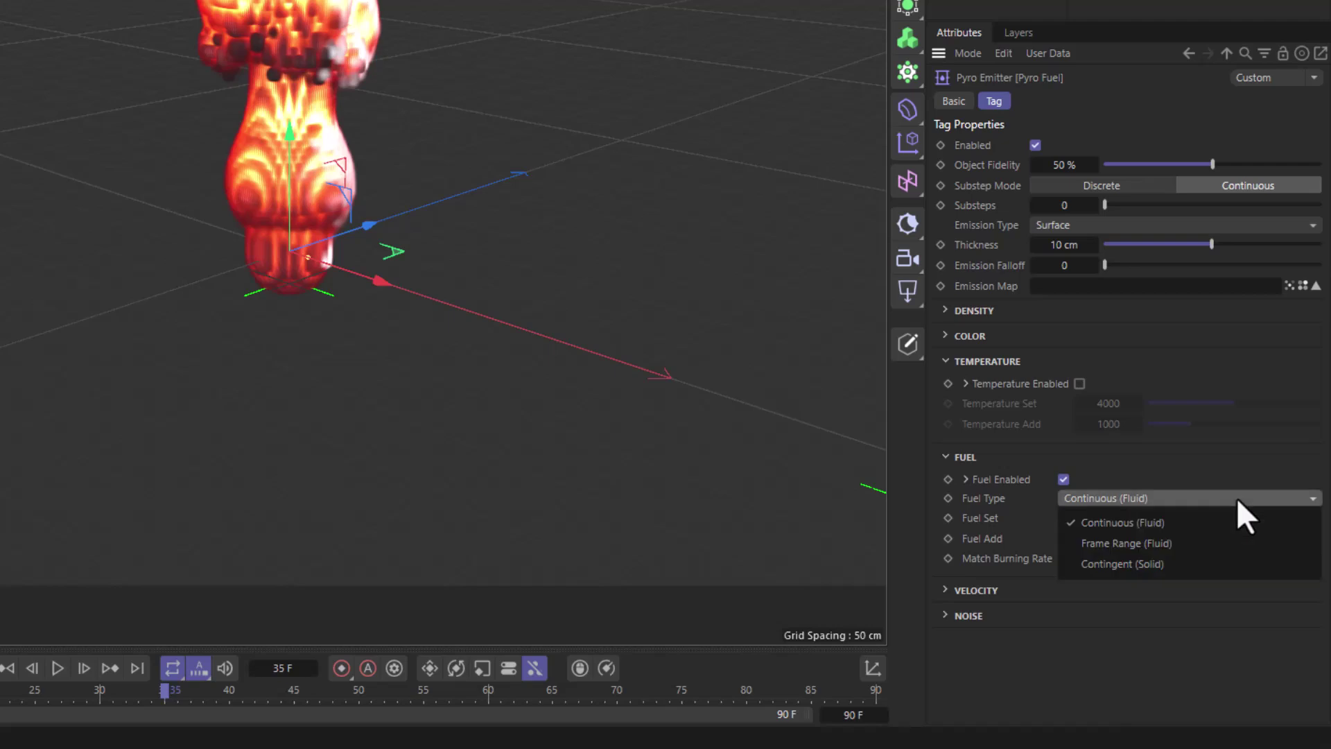
left_click(1230, 561)
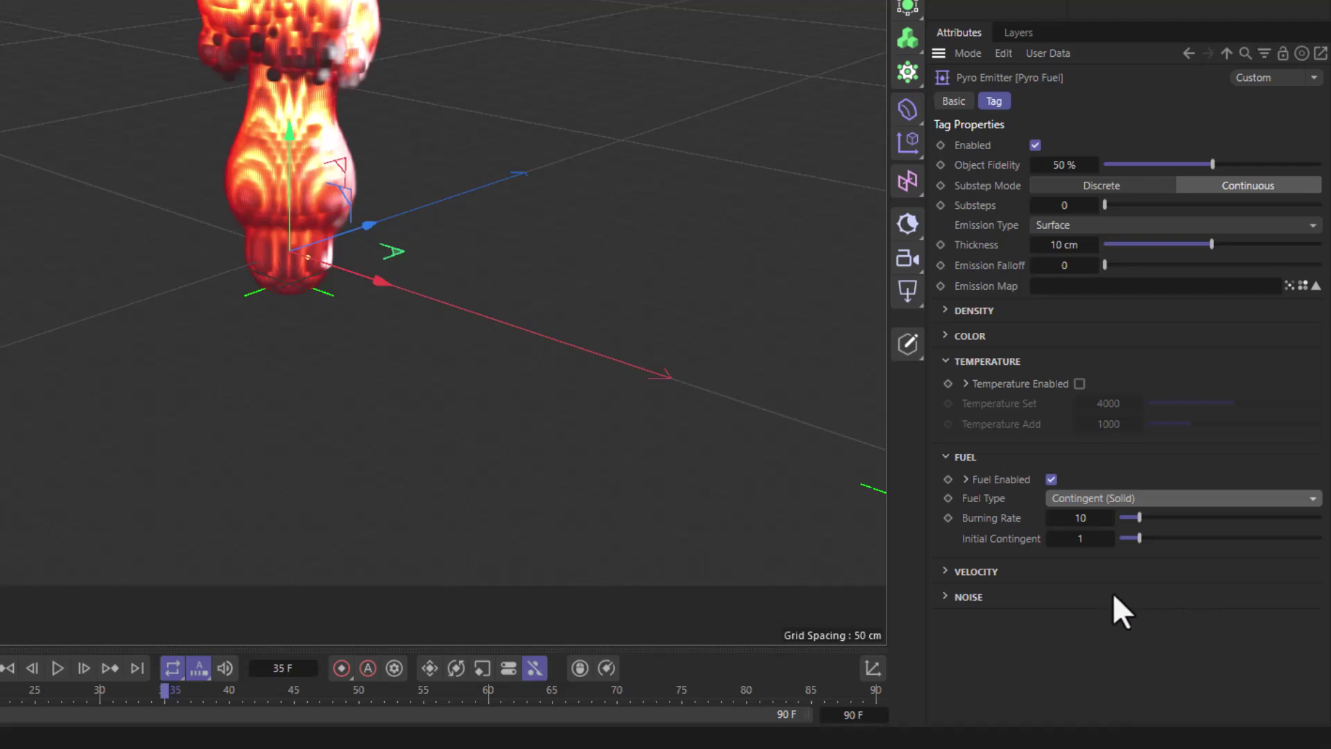
- Set the fuel Burning Rate to 100 and Initial Contingent to 10
left_click(1082, 517)
type("100")
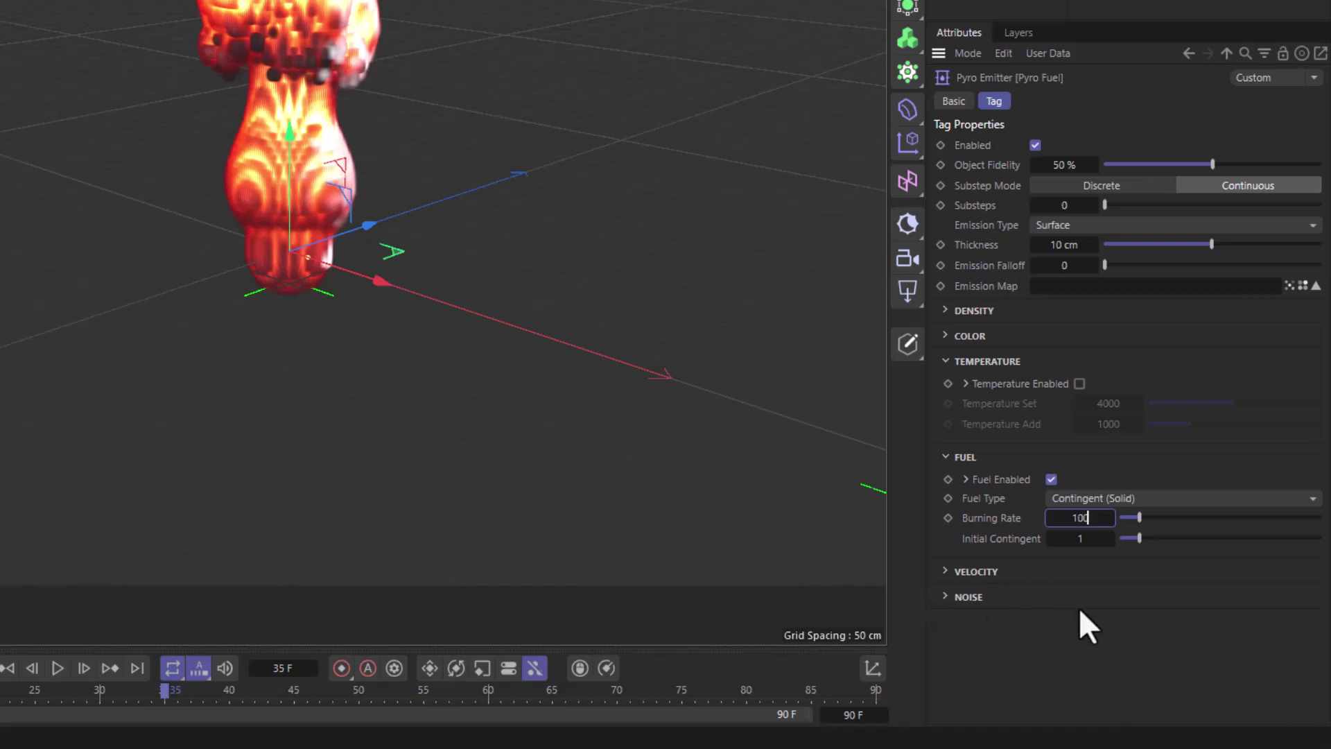
left_click(1089, 538)
type("10")
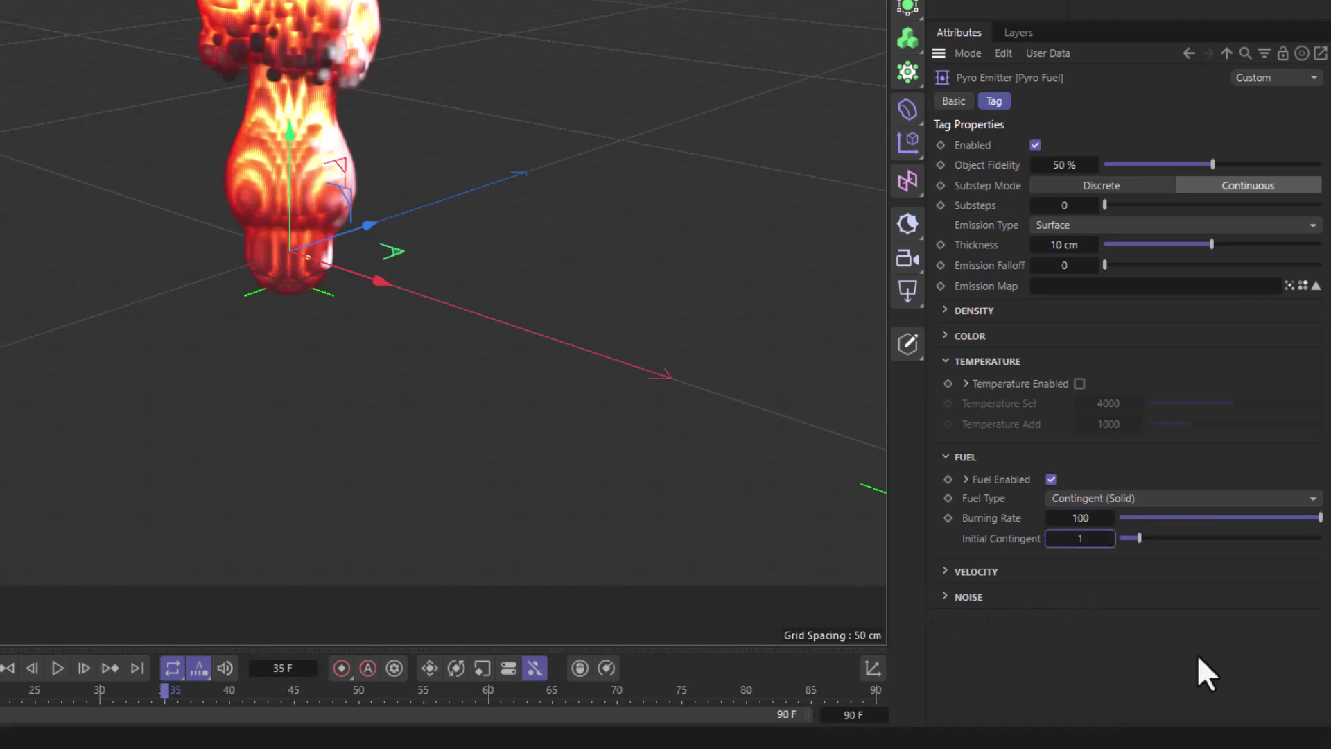
key("Return")
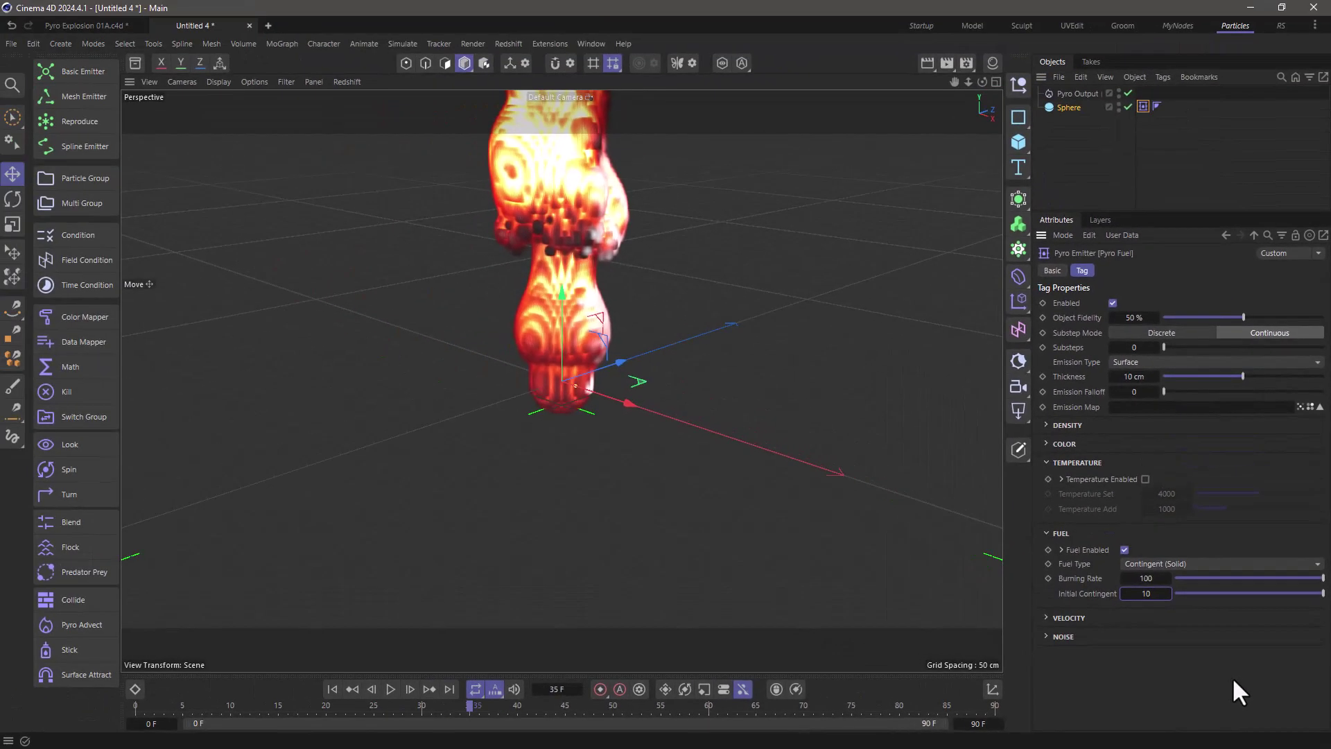
- Set the scene simulation Gravity to -100 cm
key("ctrl+d")
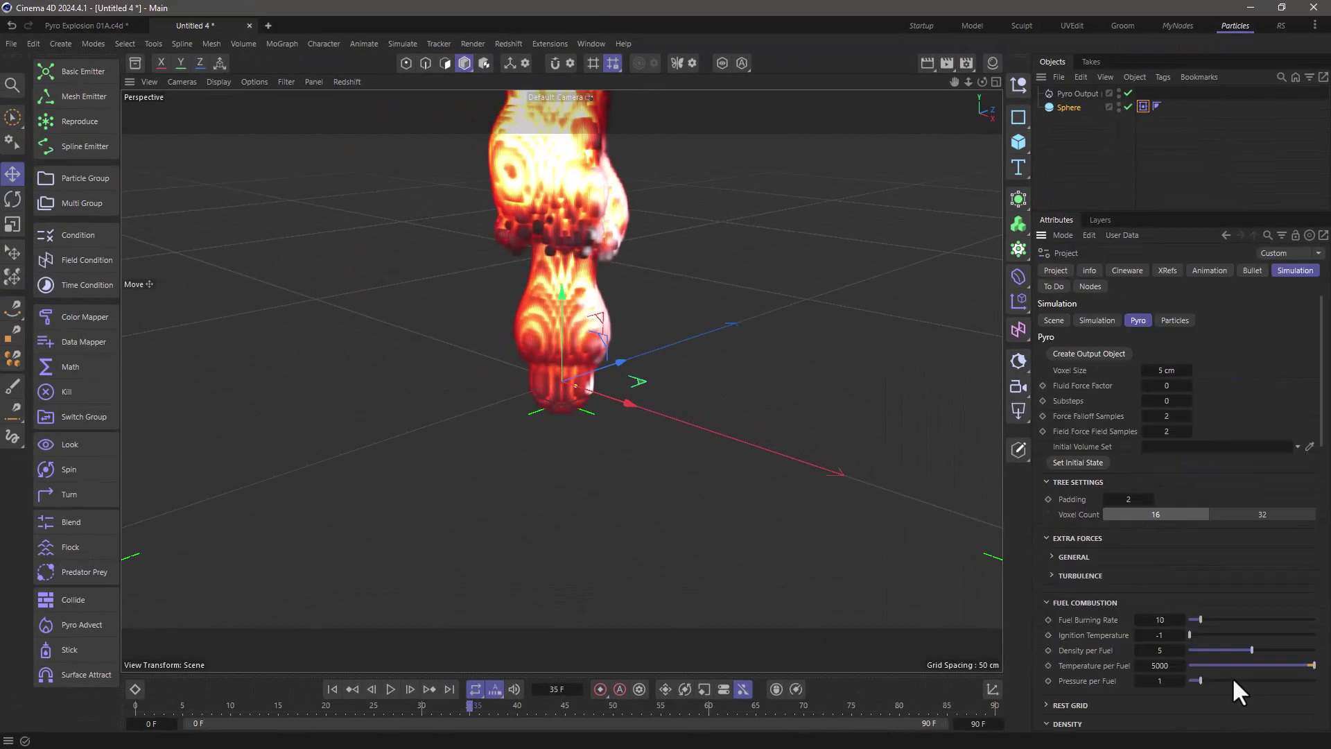
left_click(1054, 321)
left_click(1177, 382)
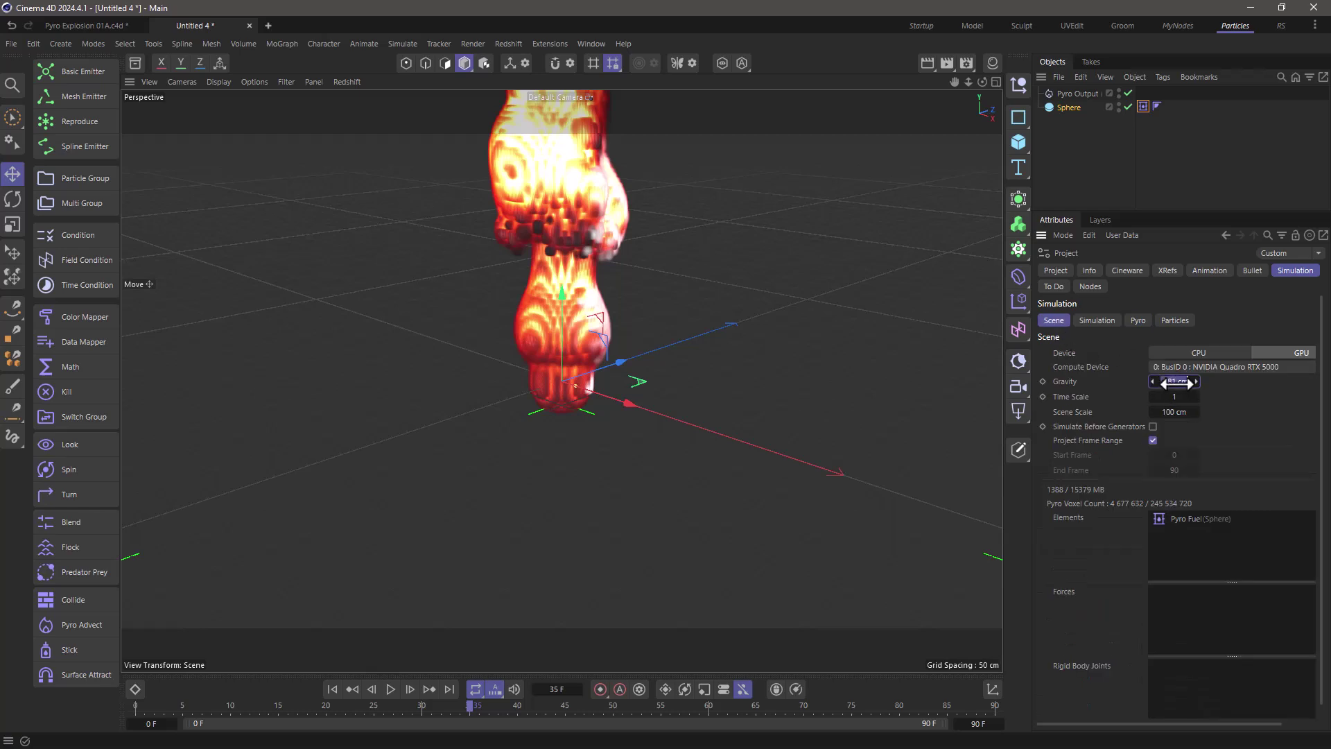
type("-100")
key("Return")
- Rewind and replay the explosion, pause it, and return to the Pyro settings
left_click(331, 683)
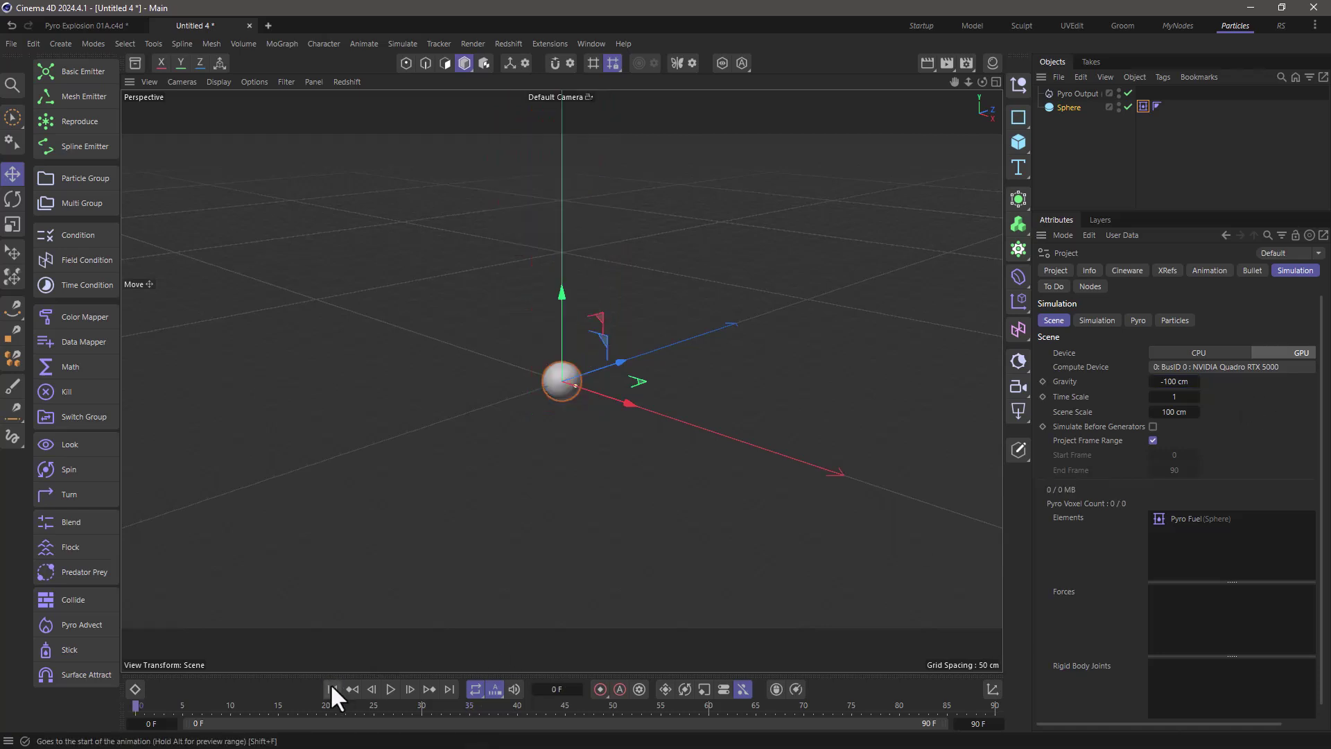
left_click(389, 690)
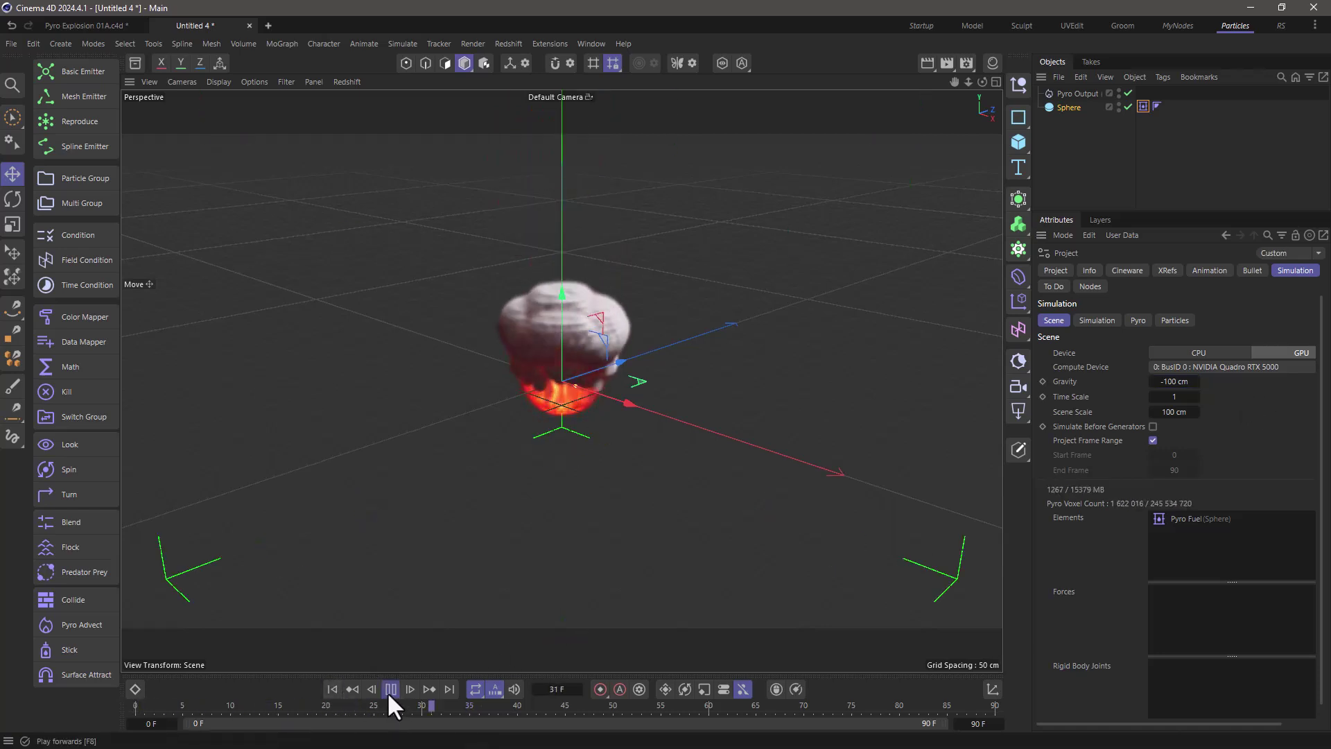
left_click(386, 692)
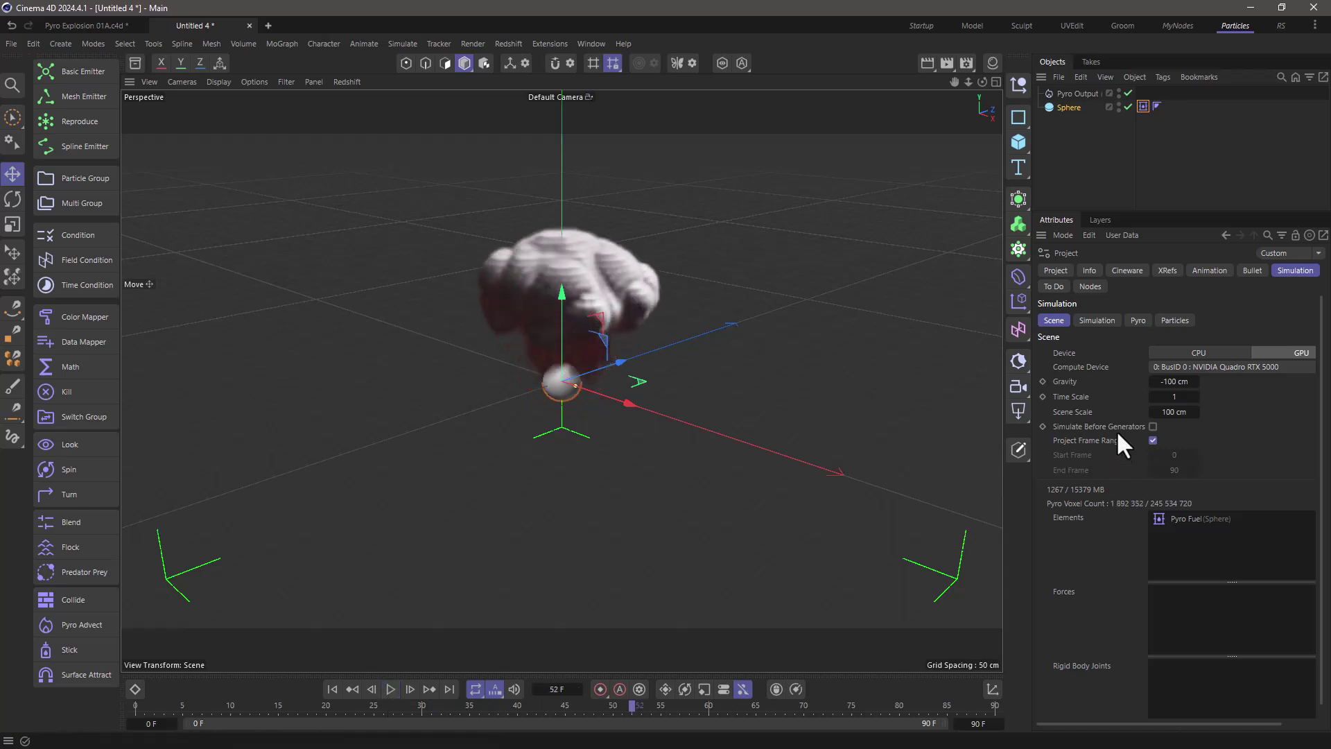
left_click(1139, 320)
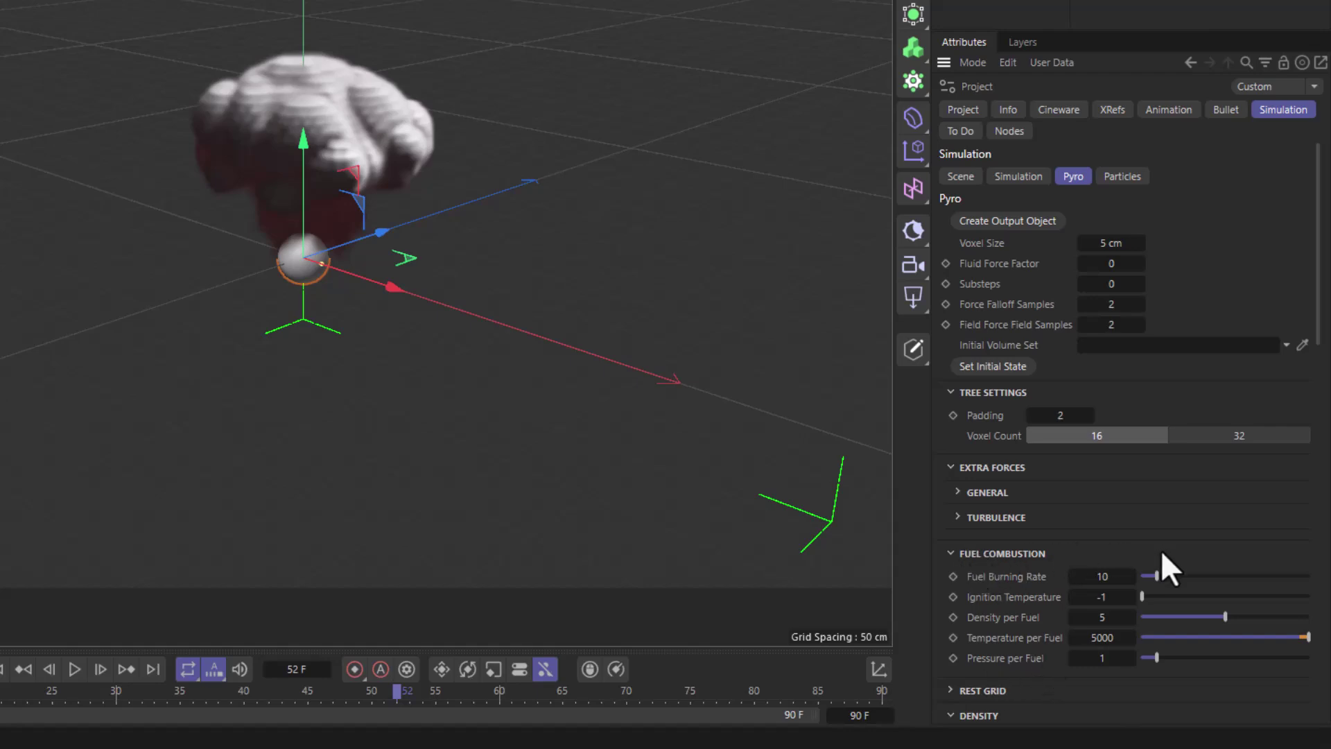
- Set Pressure per Fuel to 100
left_click(1102, 658)
type("100")
key("Return")
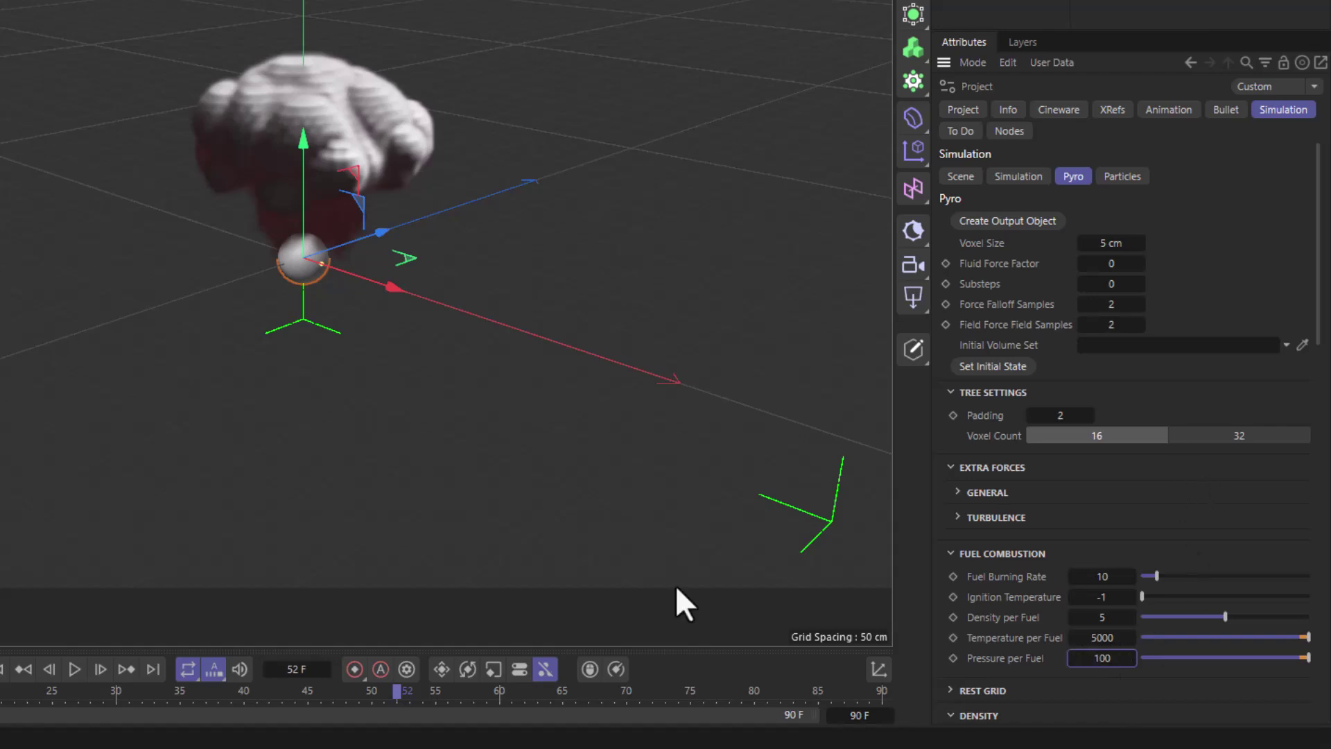
- Rewind and replay the higher-pressure explosion, pausing to view the larger cloud
left_click(1, 669)
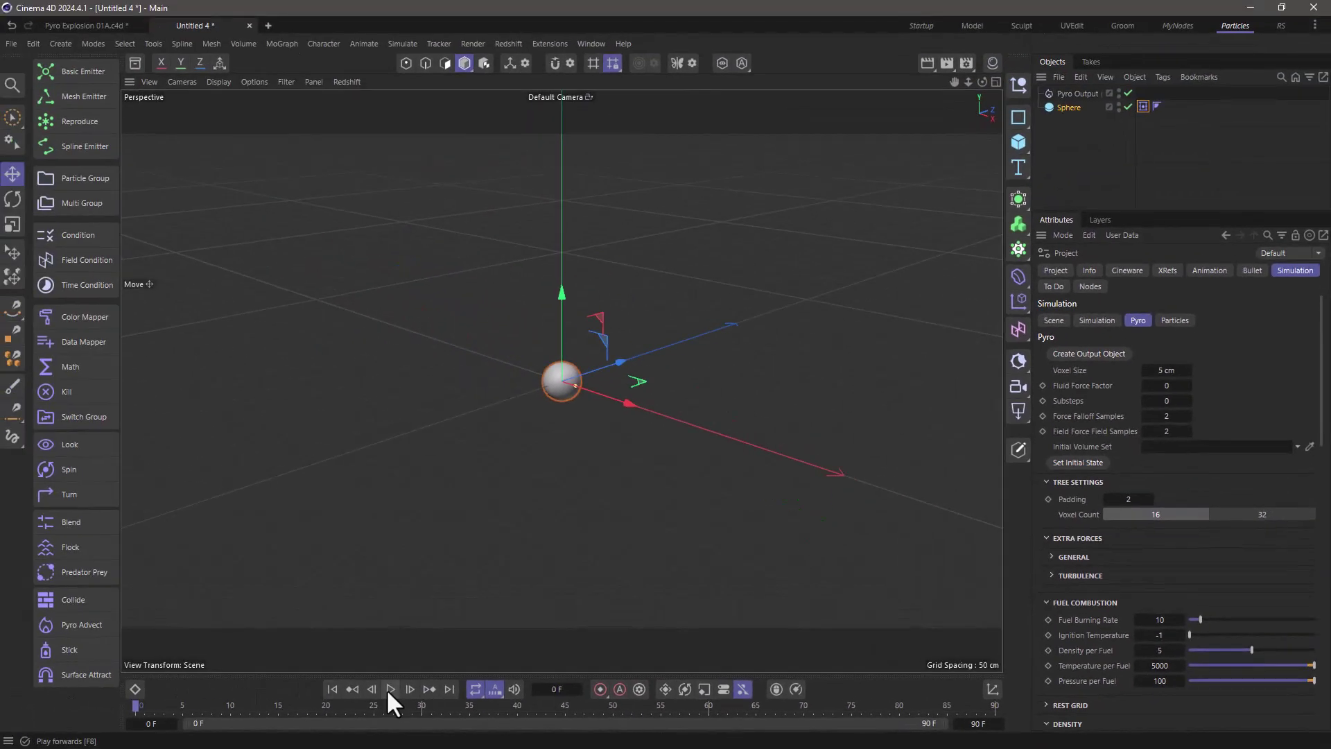
left_click(388, 690)
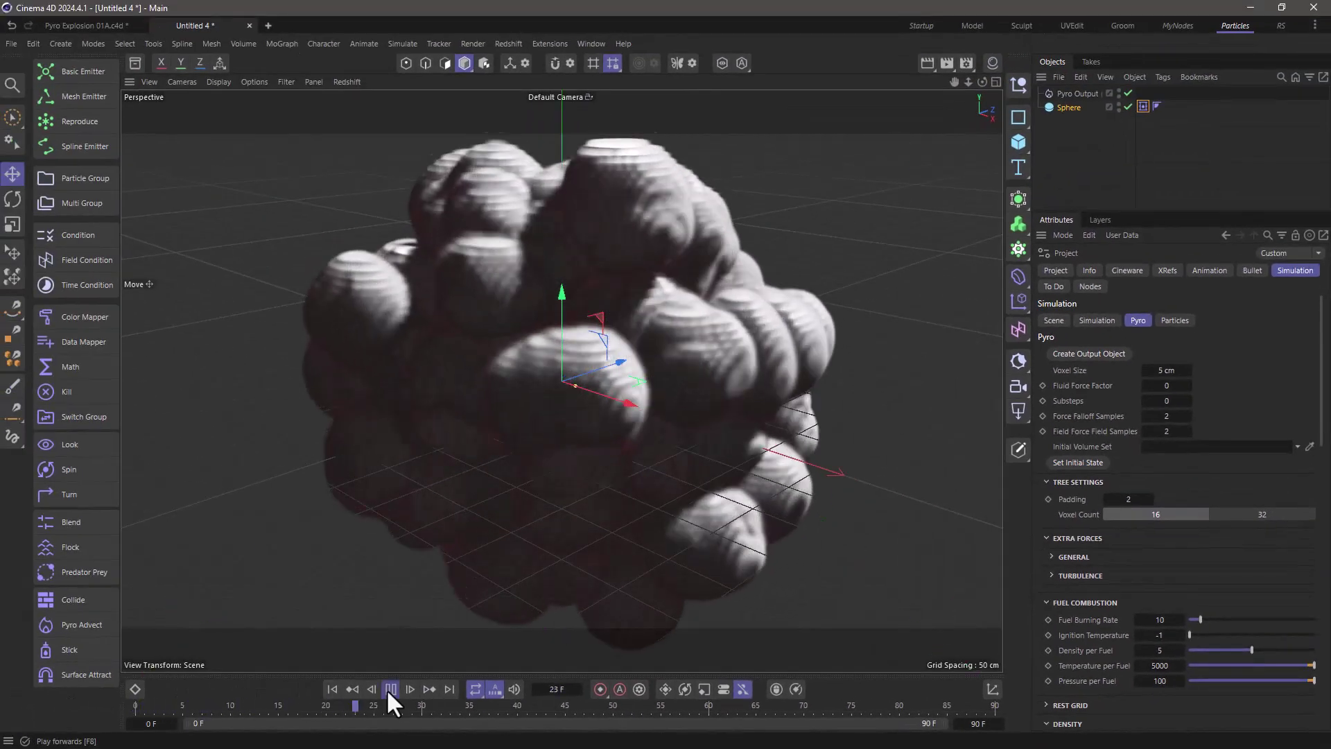
left_click(388, 690)
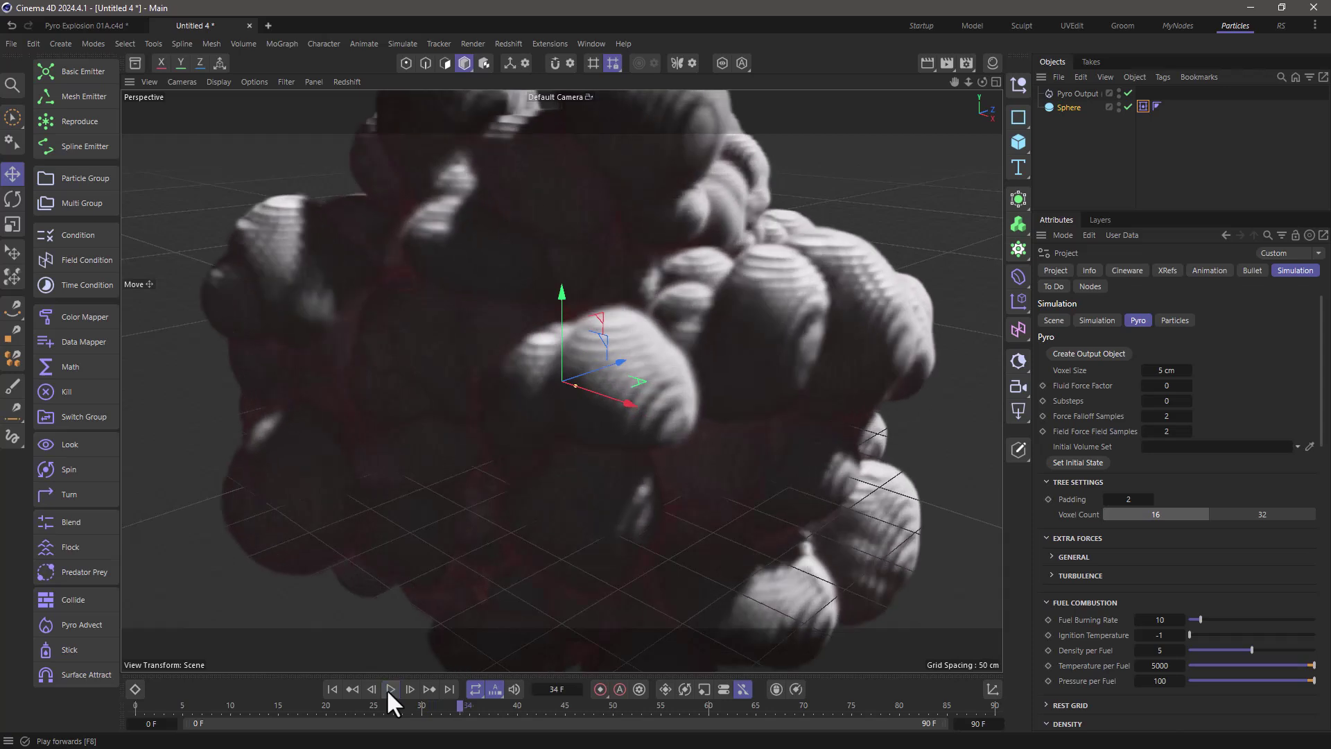
scroll(635, 482, "down", 4)
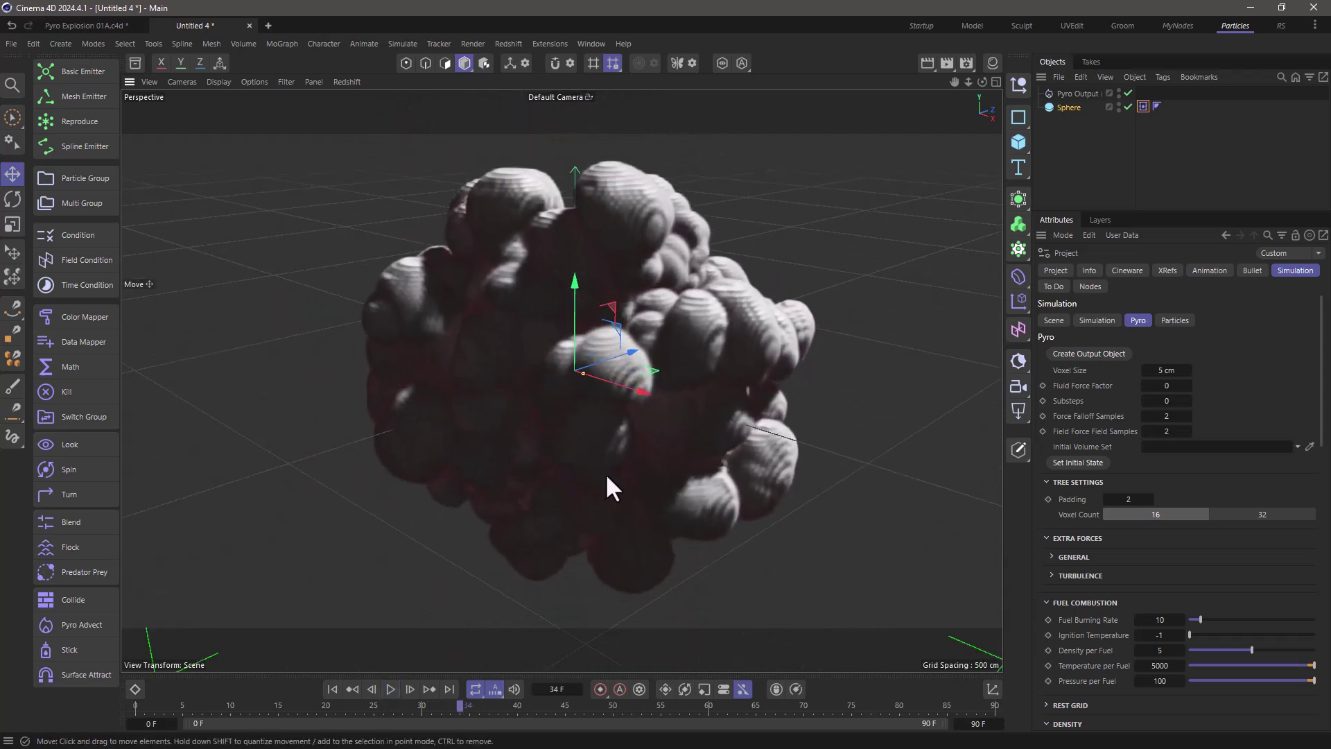
- Set the Pyro Fuel tag's Initial Contingent to 2
left_click(1143, 106)
left_click(1151, 594)
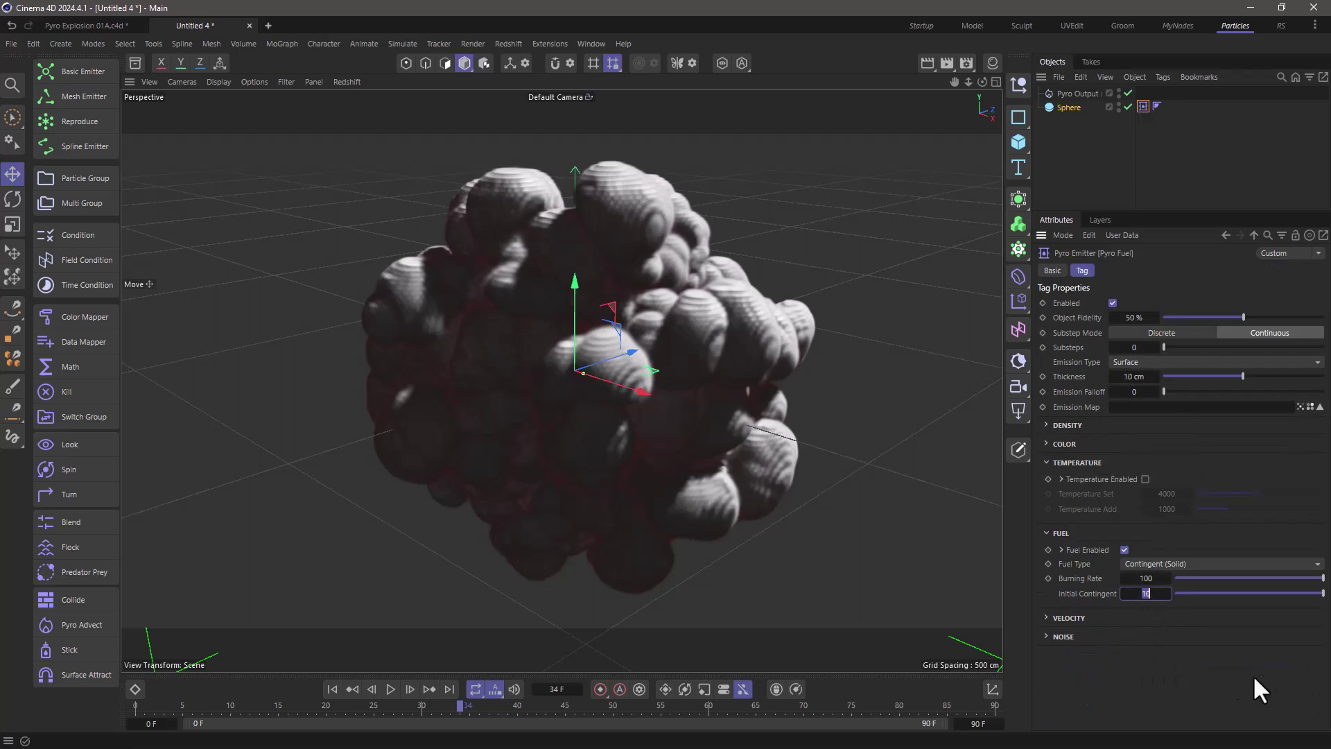
type("2")
key("Return")
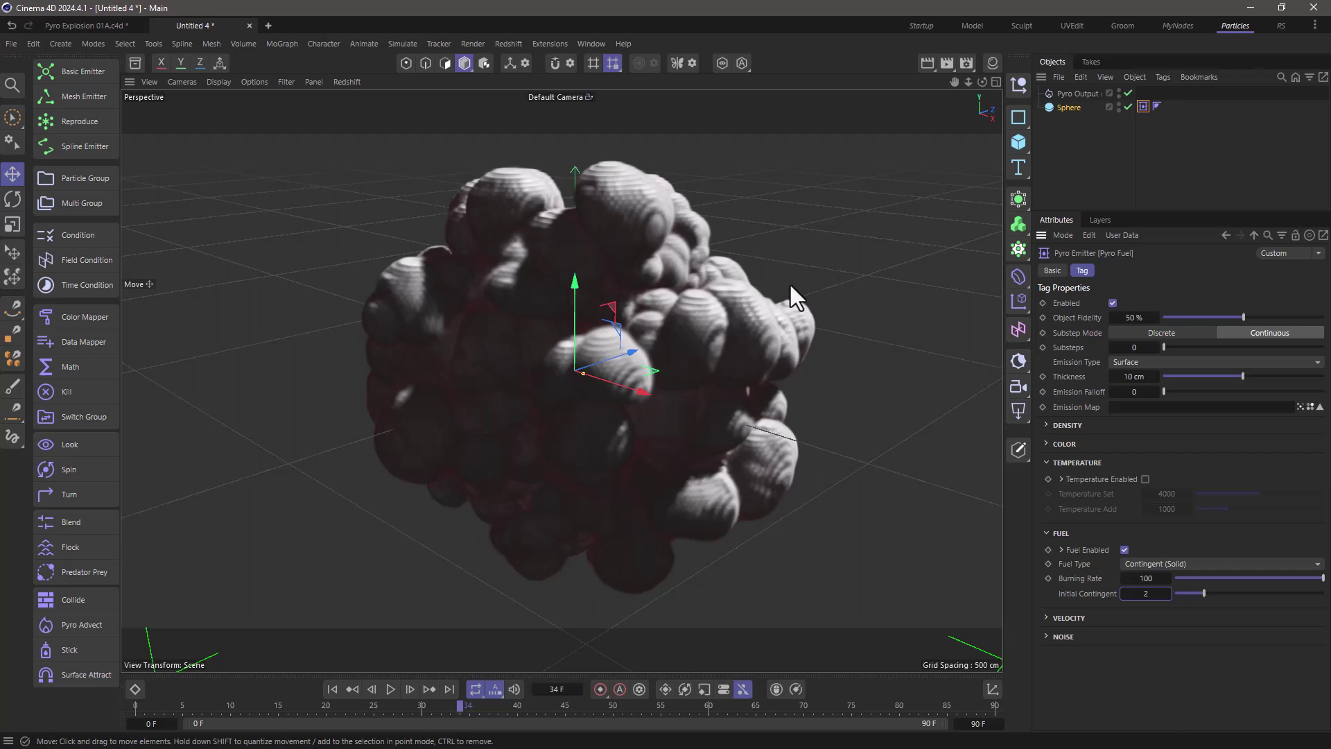
- Rewind and replay the simulation, pausing to check the smaller smoke cloud
left_click(332, 688)
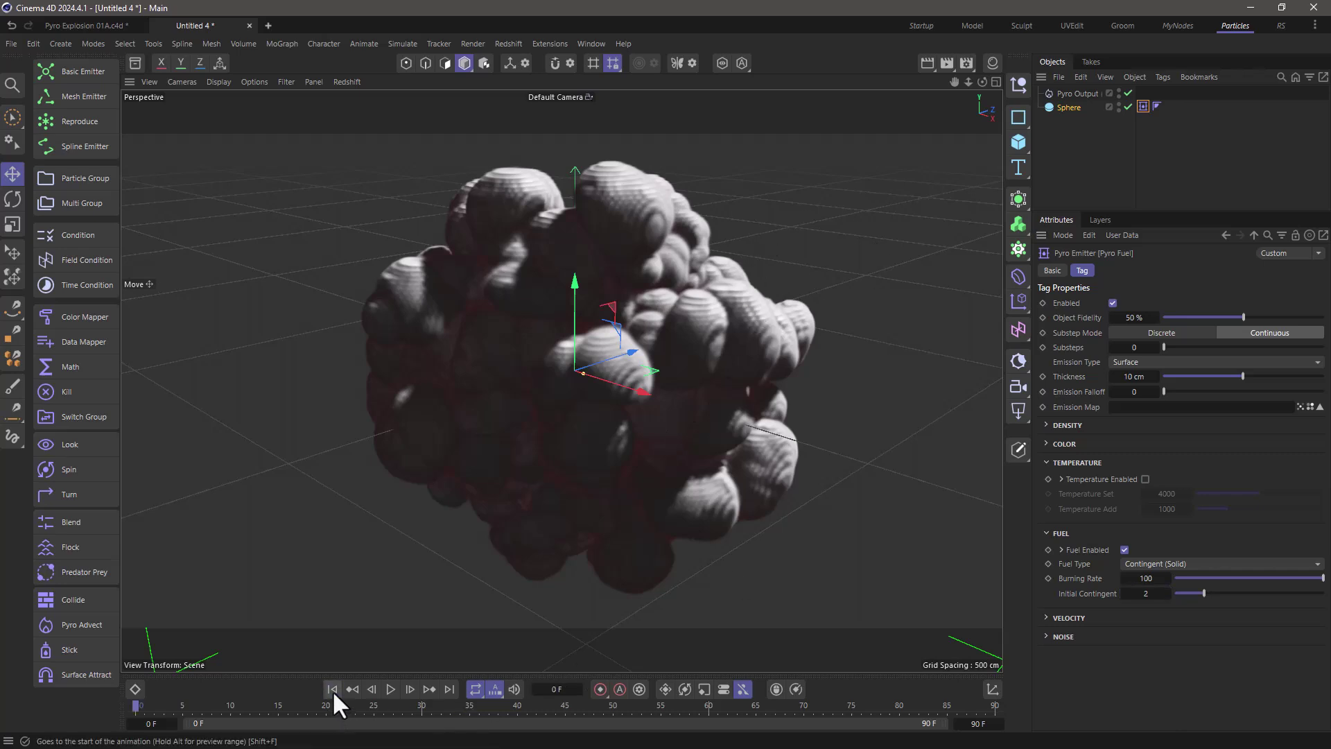
left_click(391, 688)
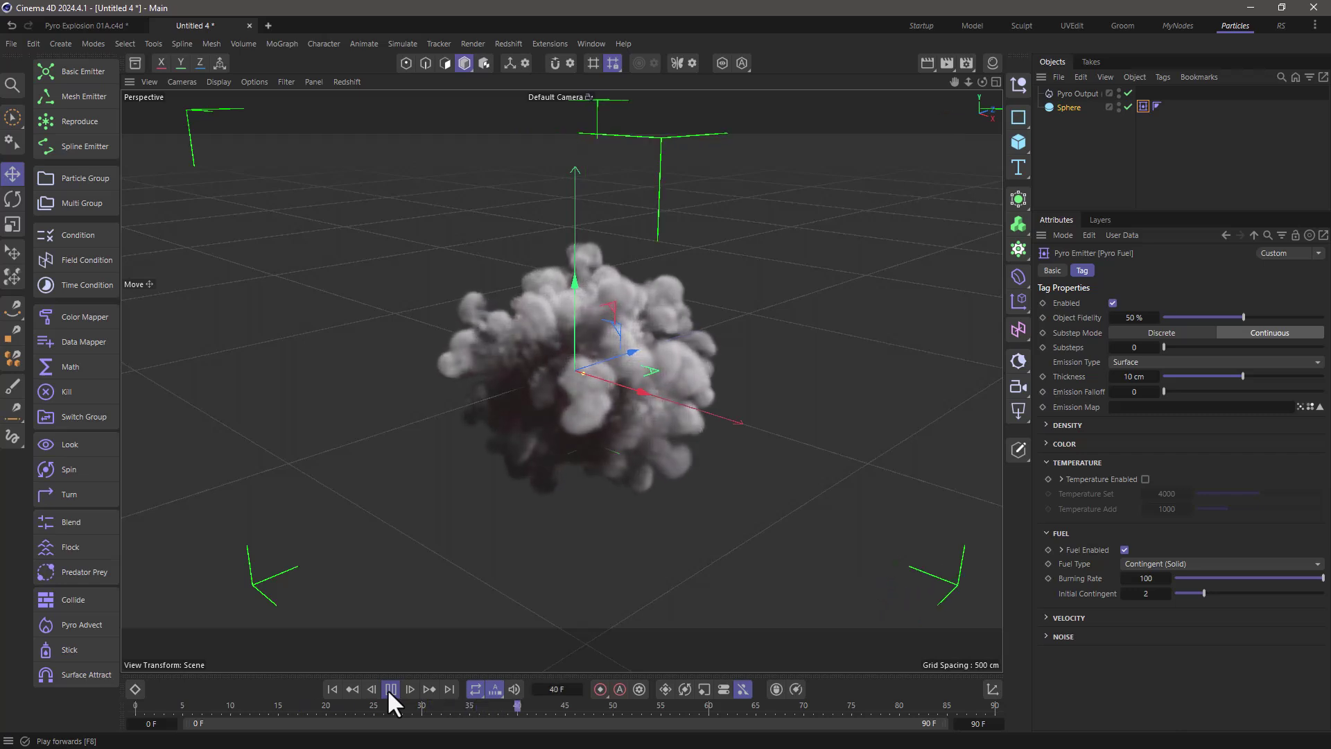
left_click(389, 690)
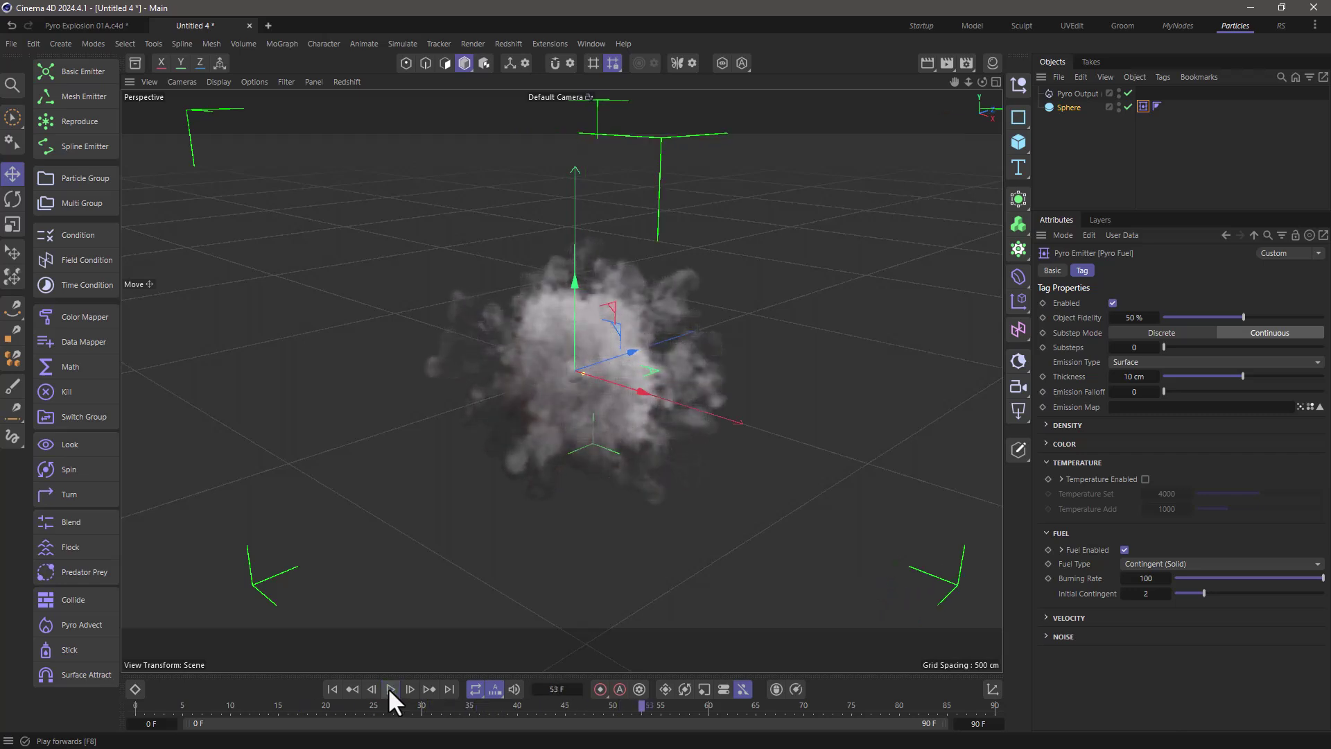
- Switch to the Pyro Explosion 01A.c4d document to view its turbulent explosion
left_click(388, 685)
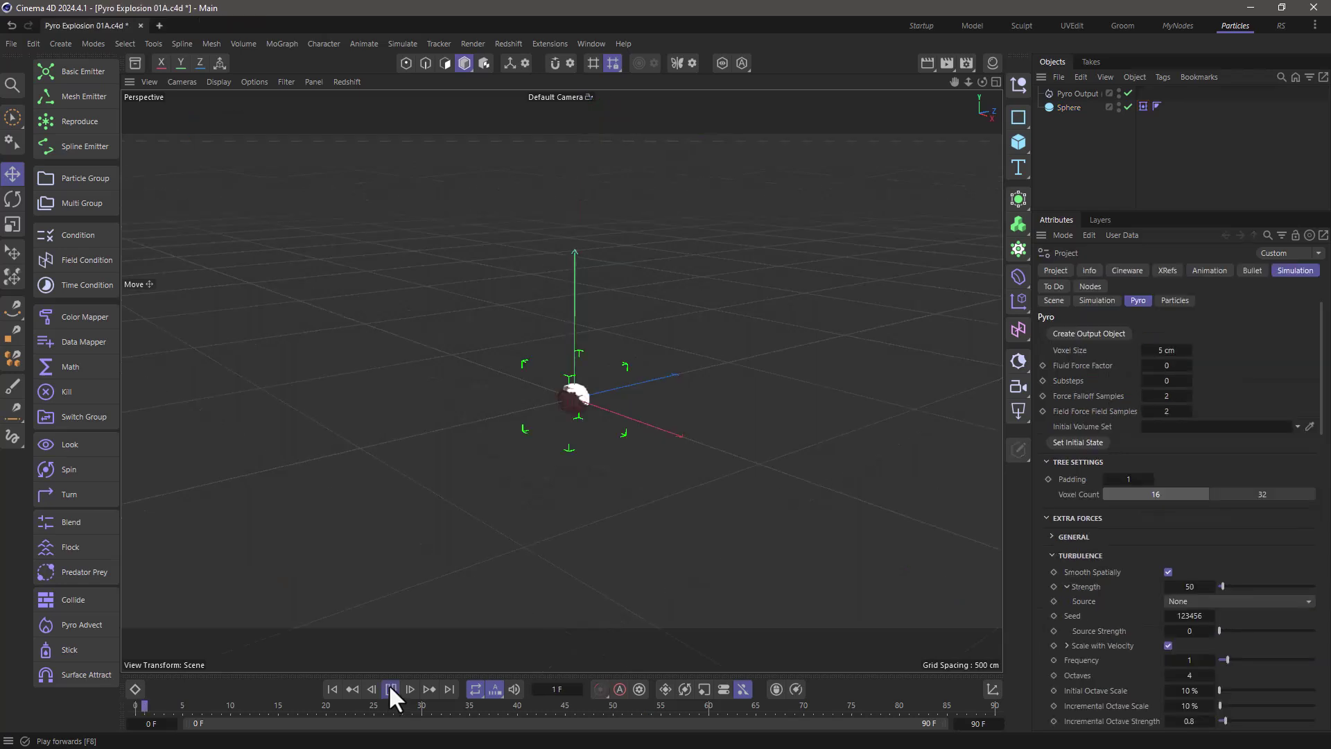